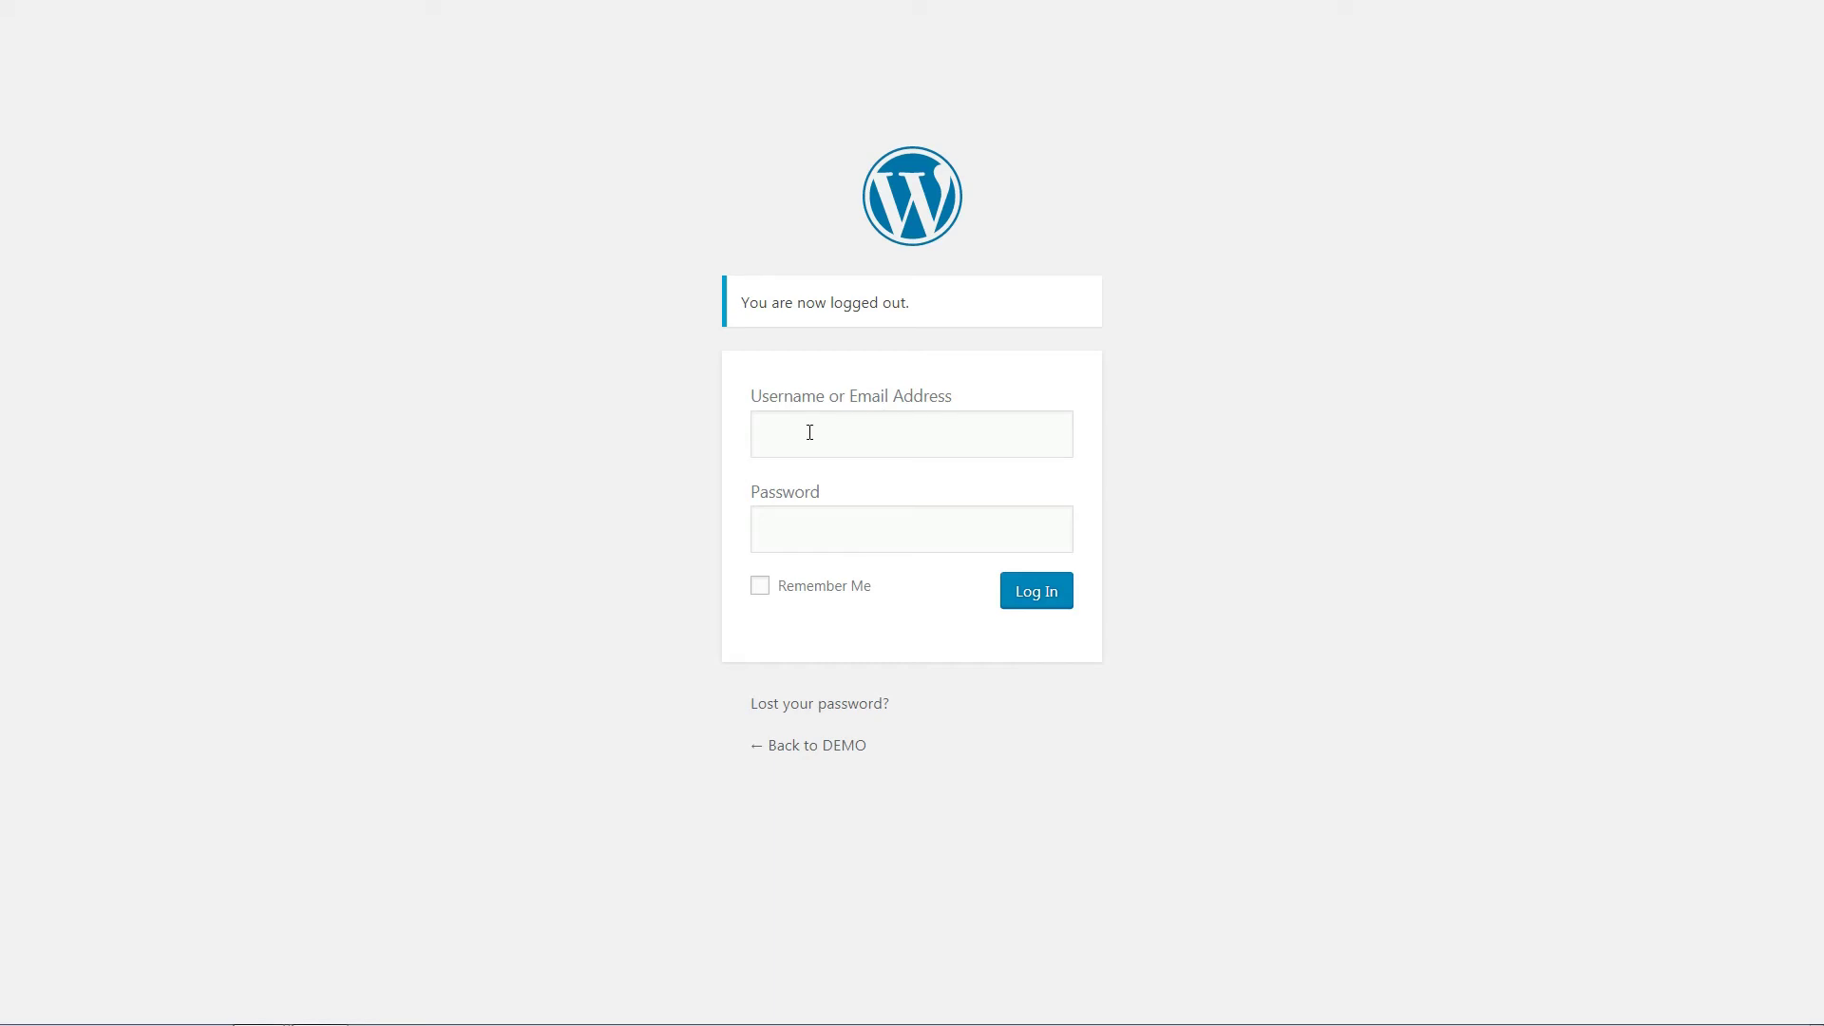
# - Sign in to the DEMO site admin with username 'change the user' and its password
pyautogui.click(810, 433)
pyautogui.write('change the user')
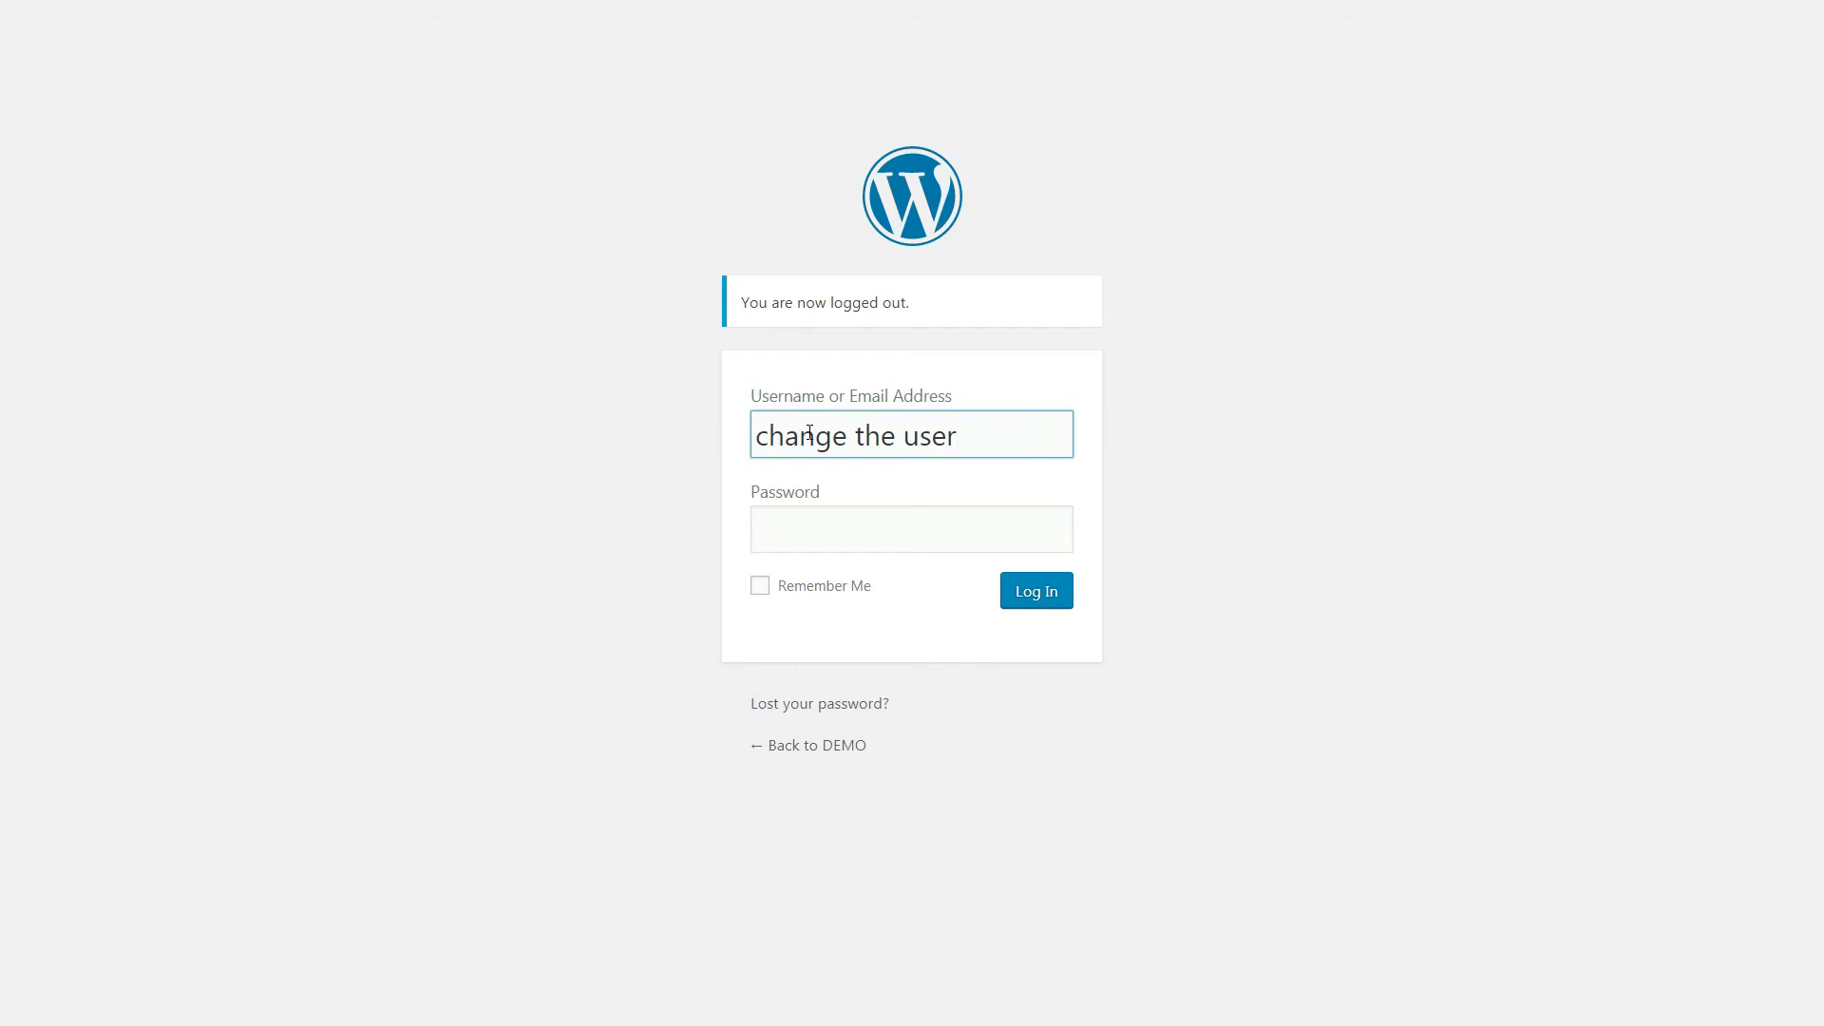
pyautogui.moveTo(956, 433); pyautogui.dragTo(764, 435)
pyautogui.click(957, 436)
pyautogui.click(809, 528)
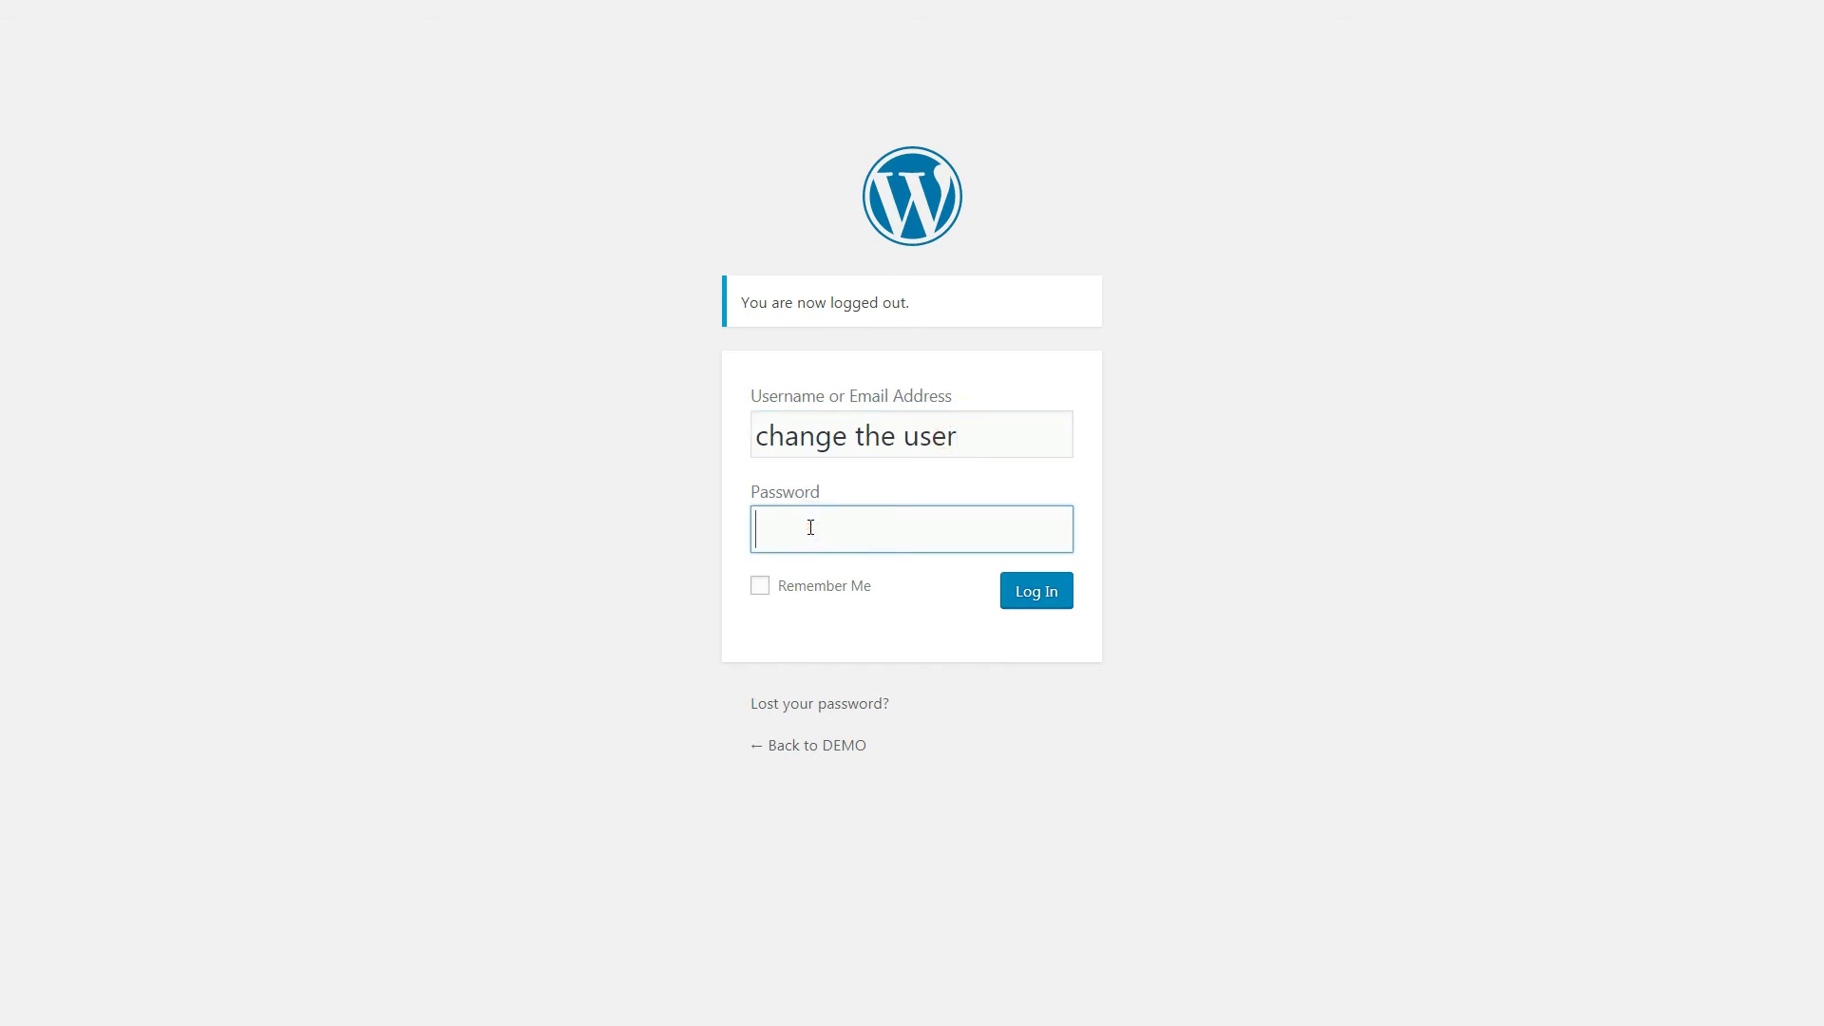
pyautogui.click(1036, 591)
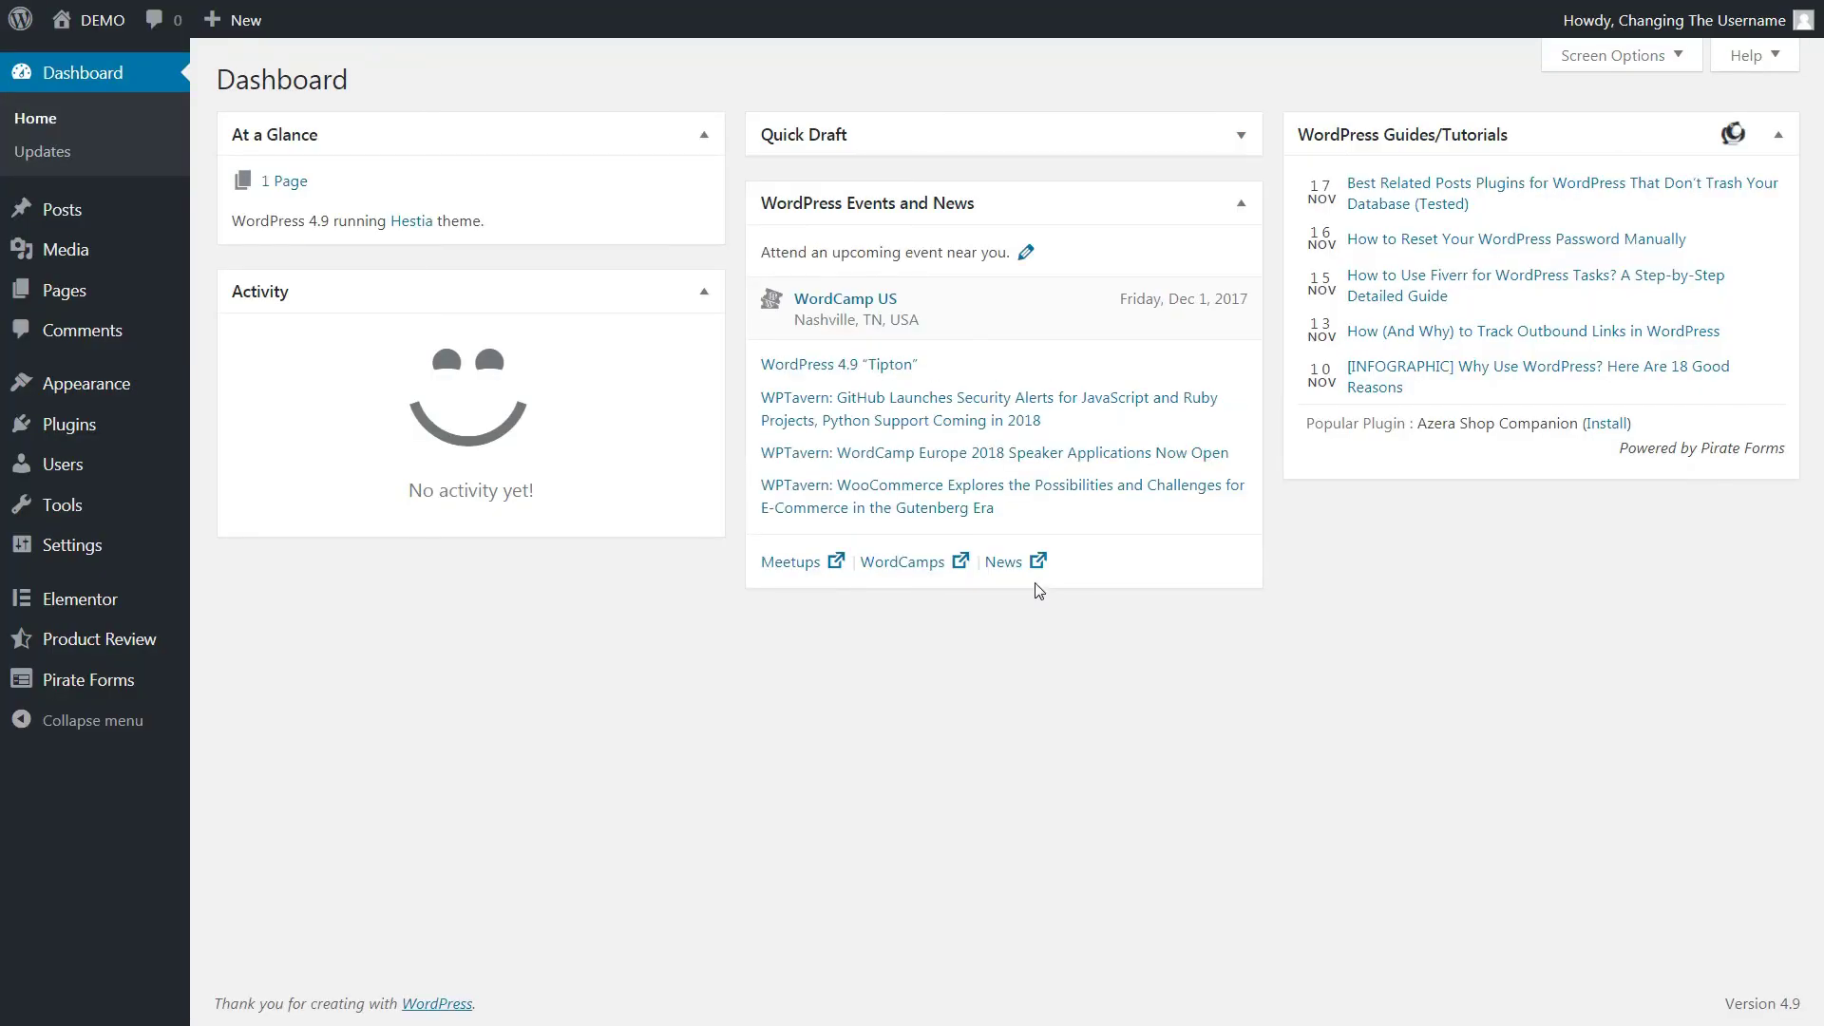
pyautogui.moveTo(63, 466)
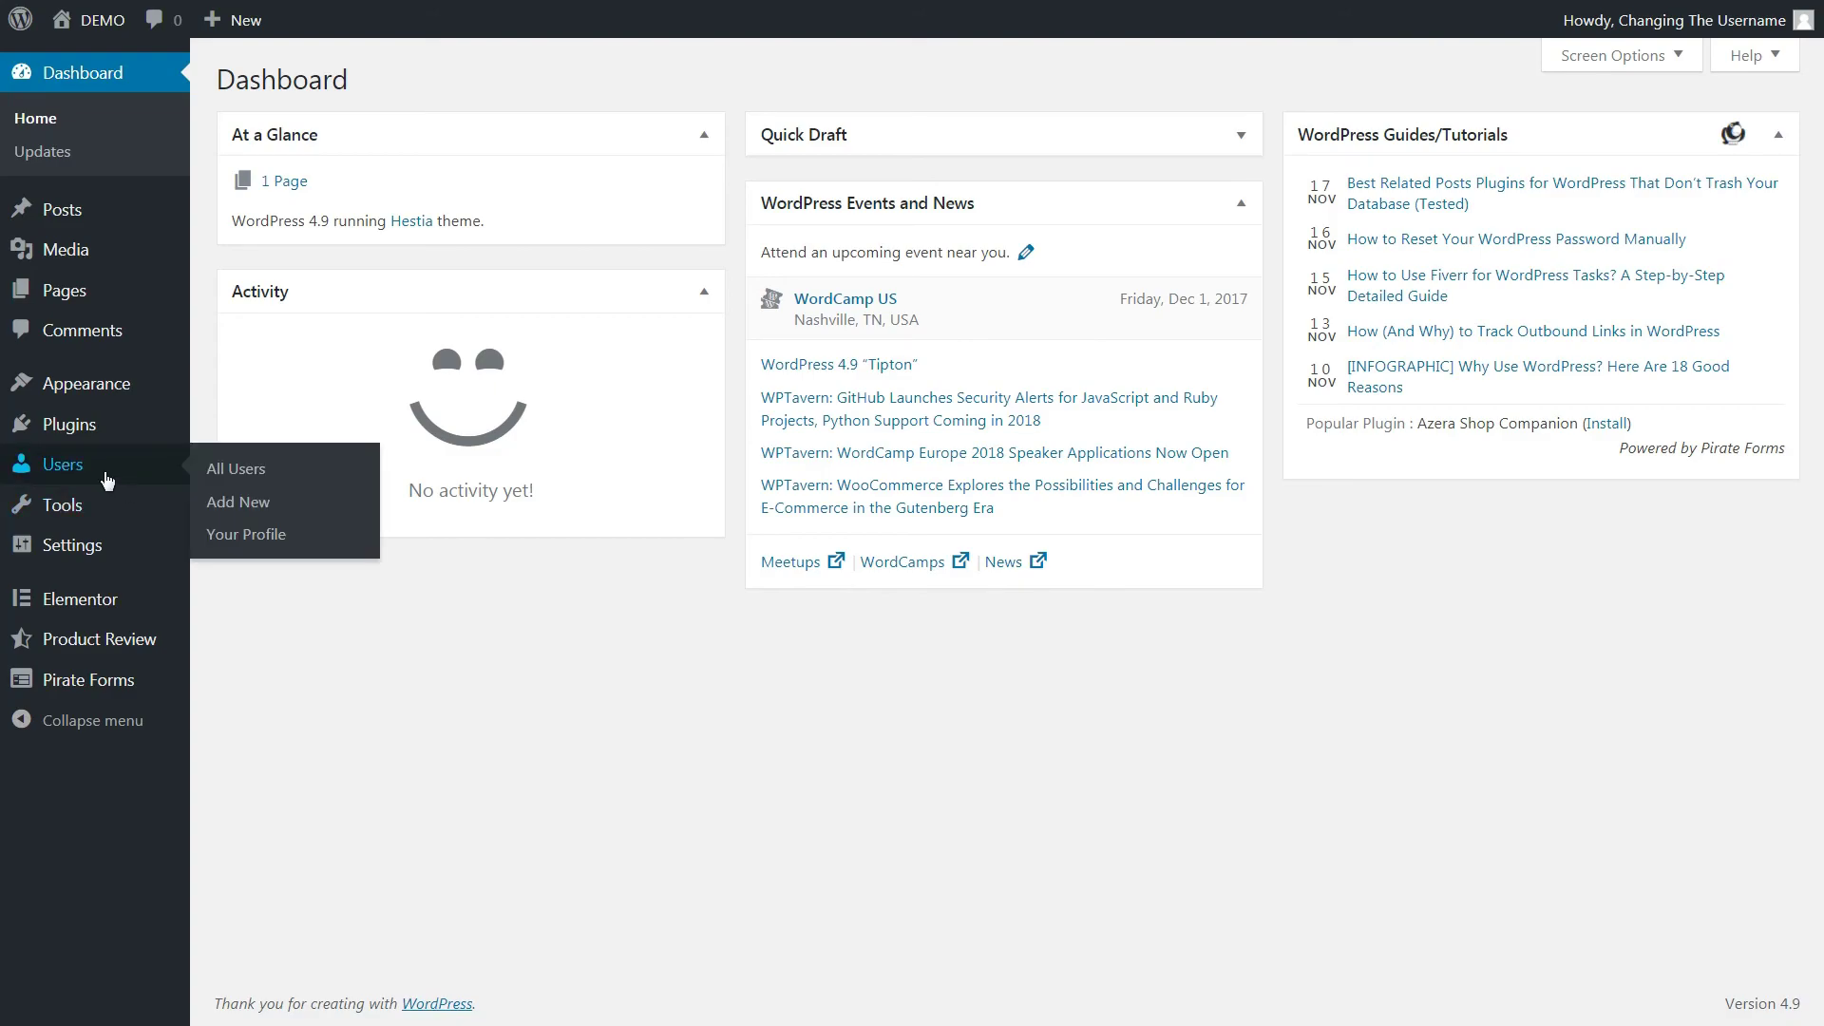
# - View All Users, then the profile, confirming usernames cannot be changed, leaving names unedited
pyautogui.click(242, 470)
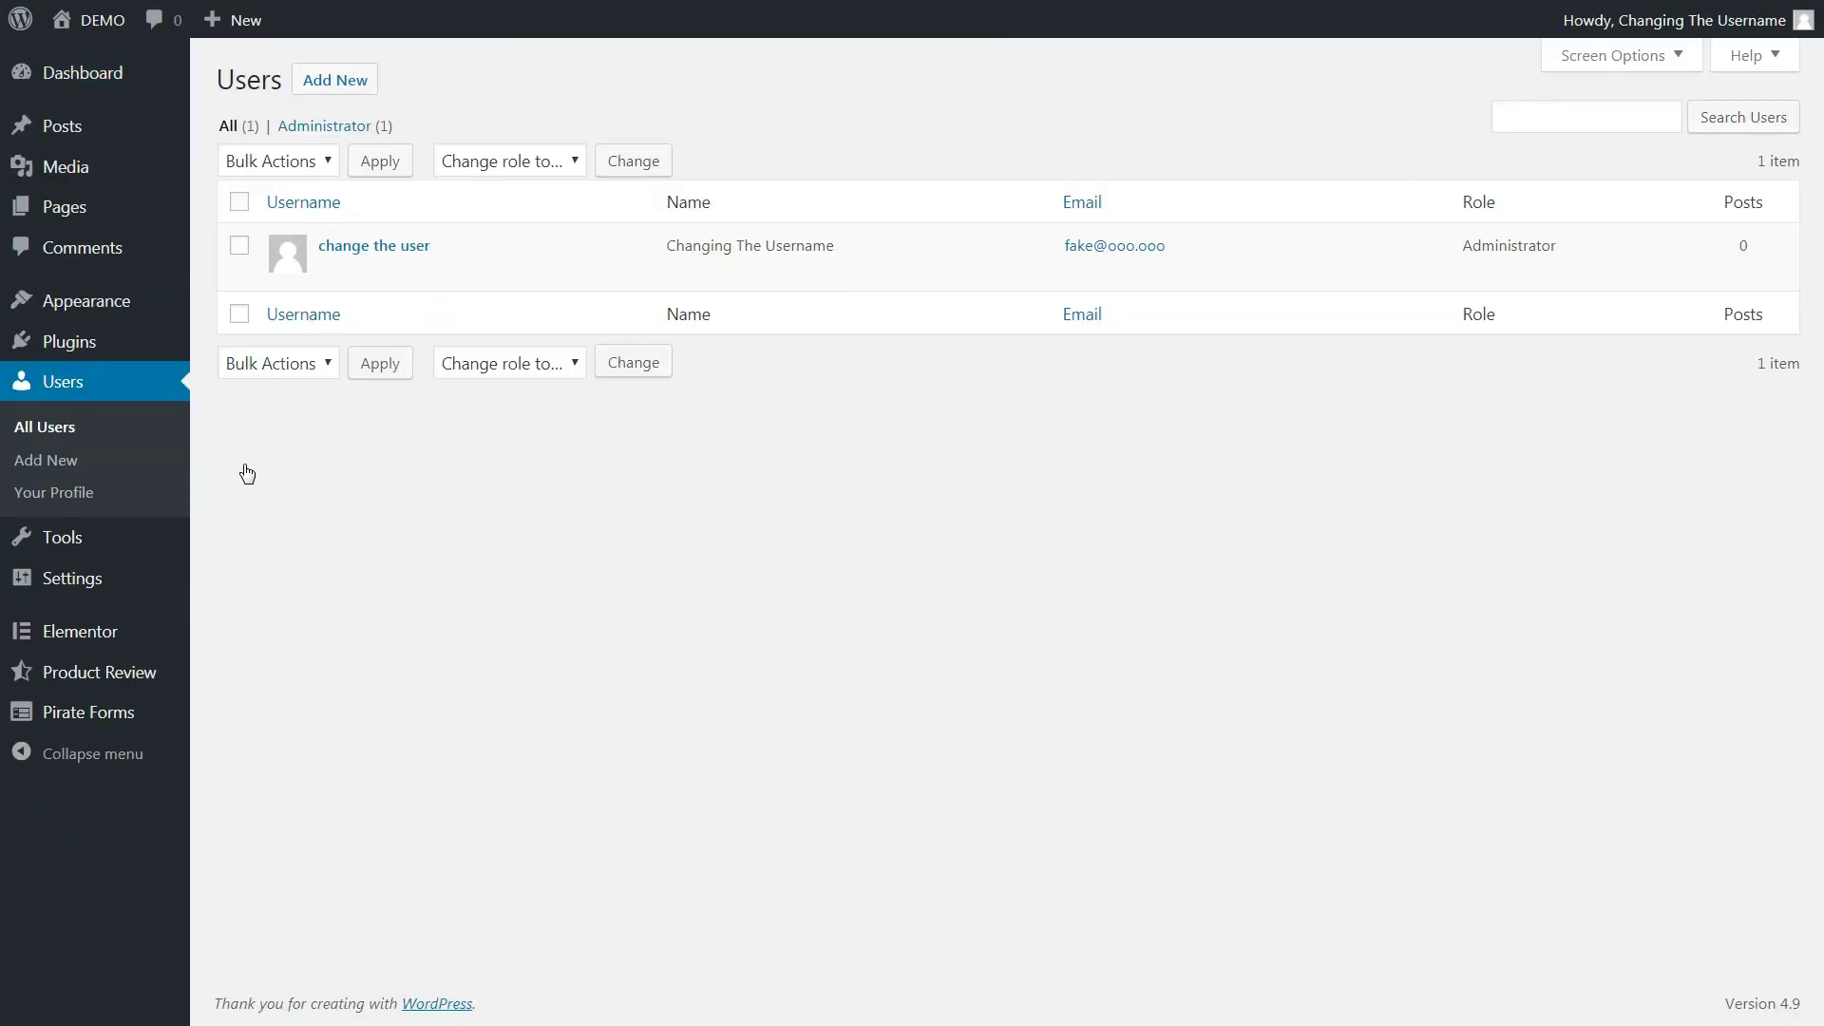
pyautogui.click(332, 272)
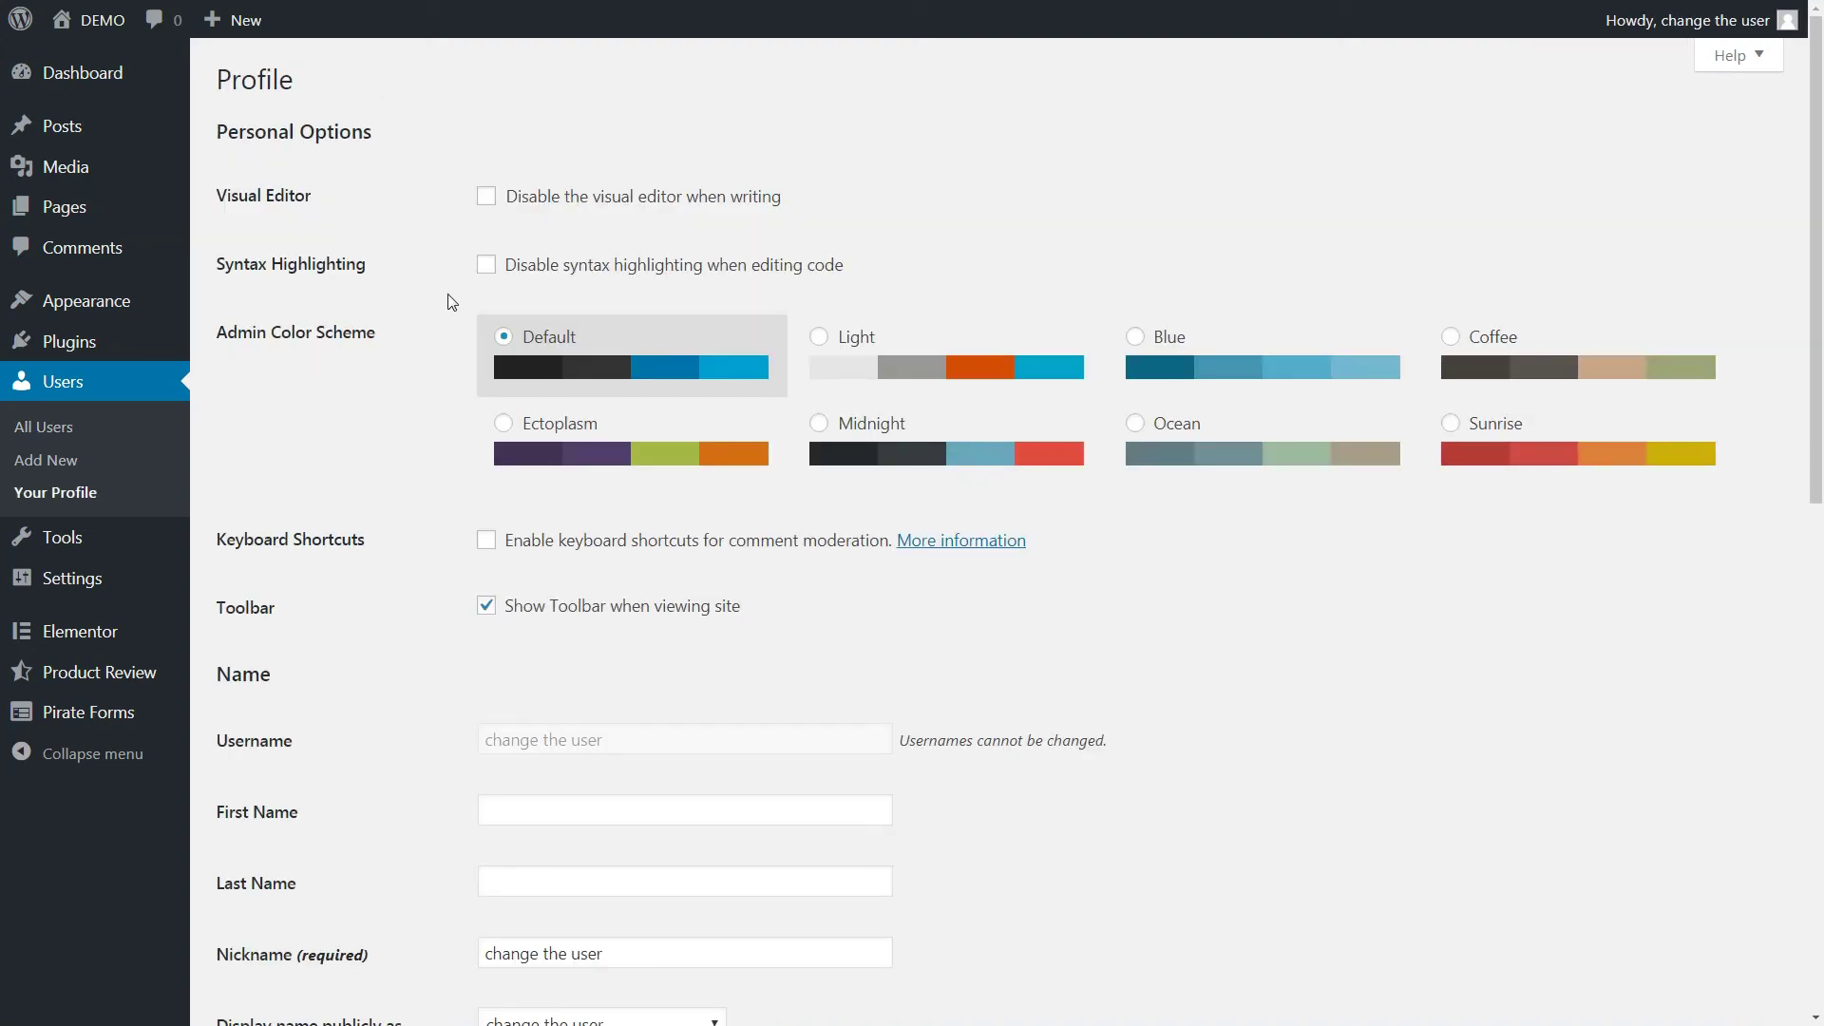
pyautogui.scroll(-2, 428, 285)
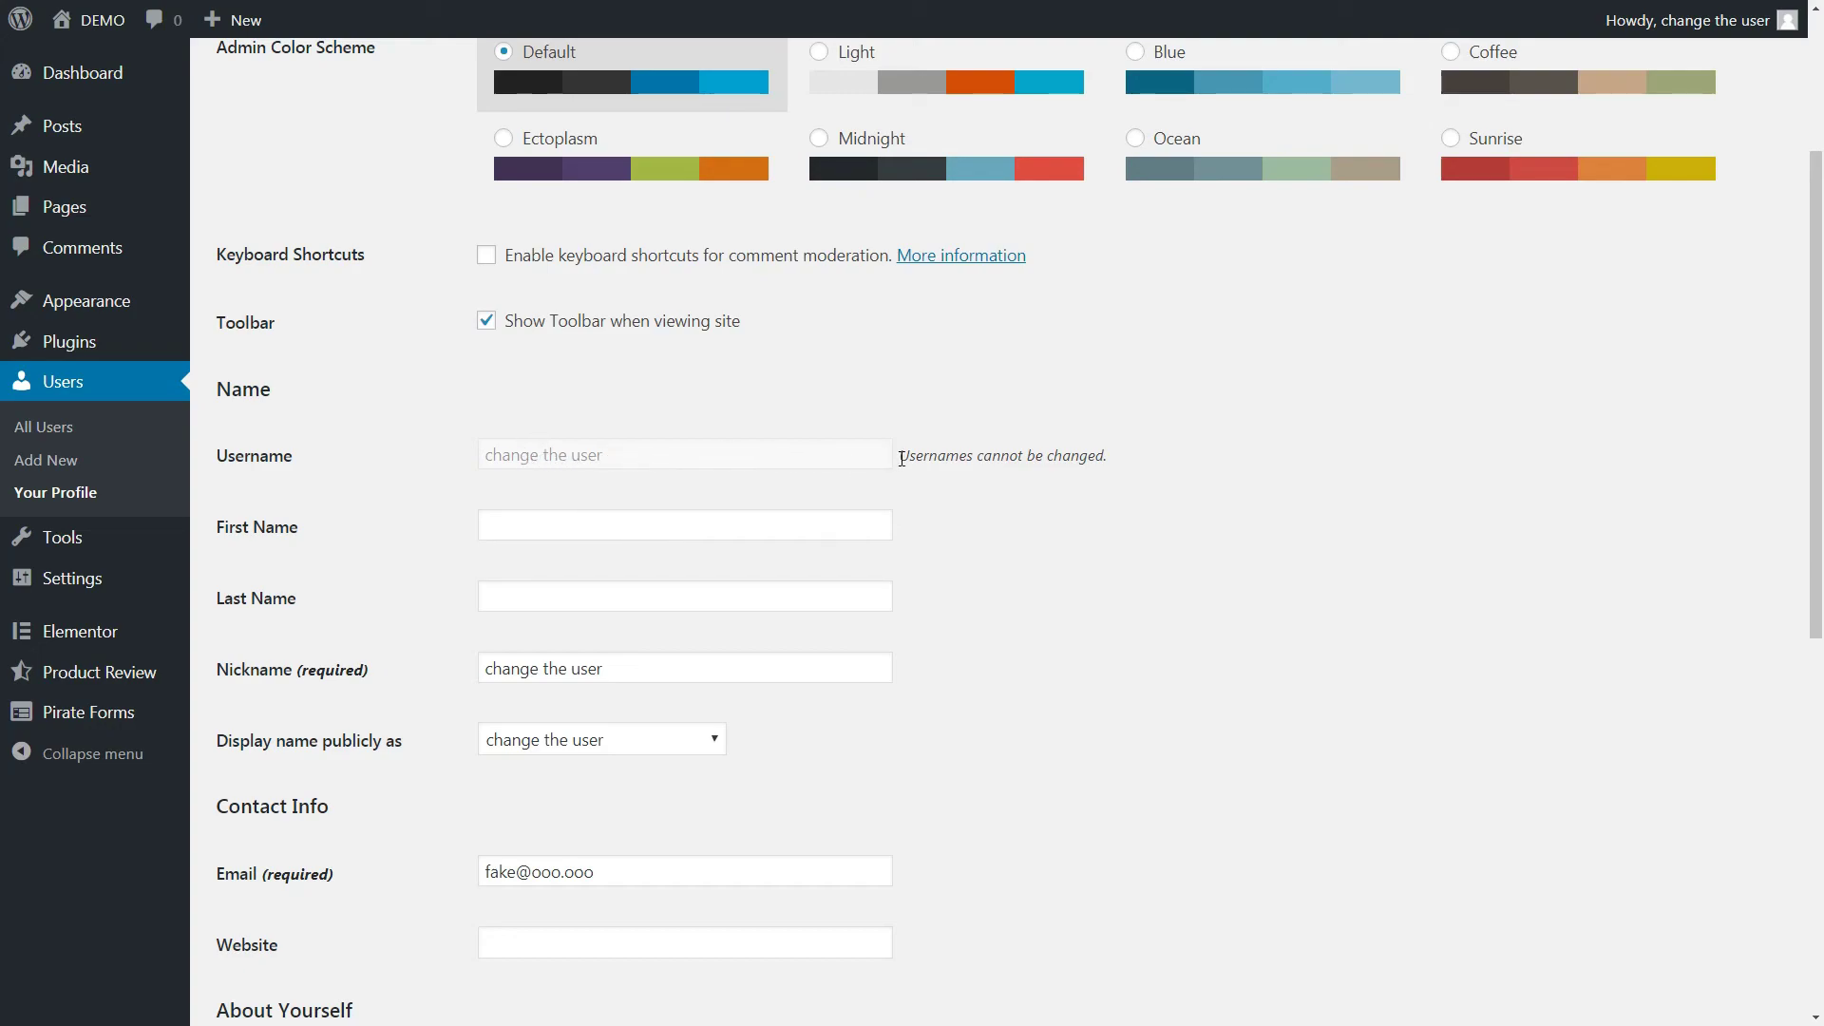
pyautogui.moveTo(895, 457); pyautogui.dragTo(1126, 480)
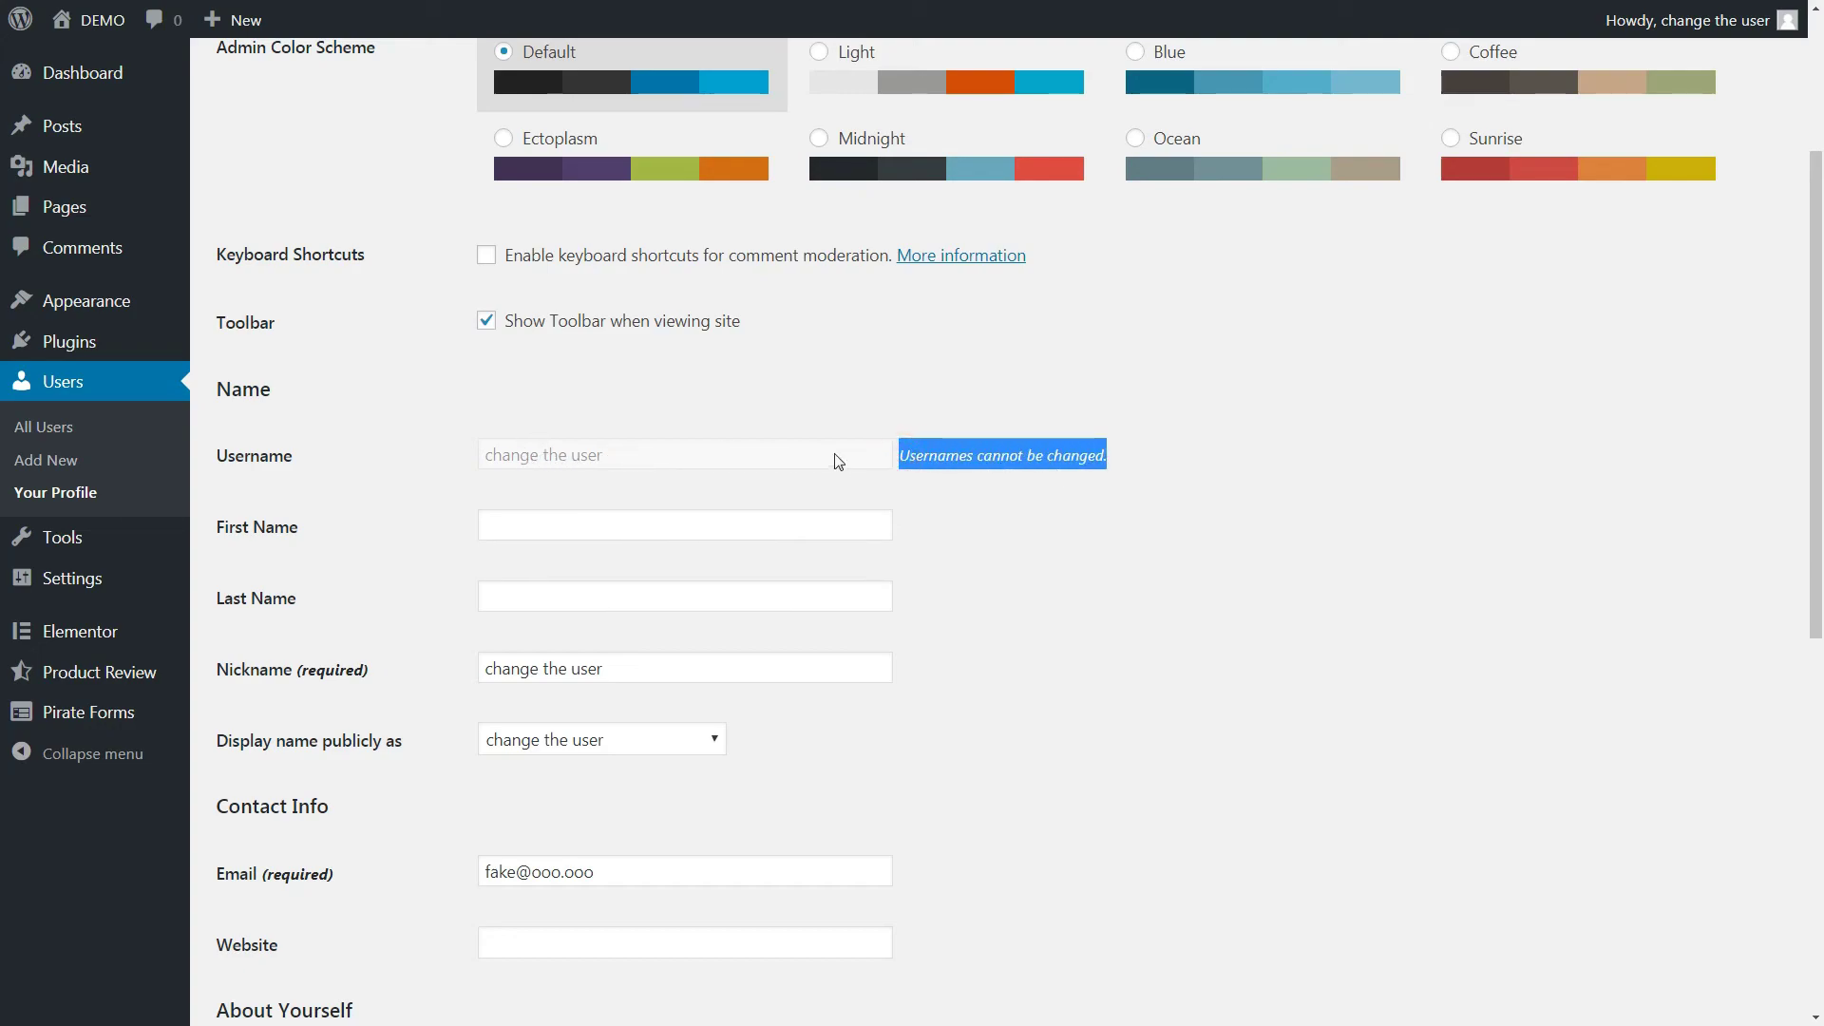
pyautogui.click(535, 455)
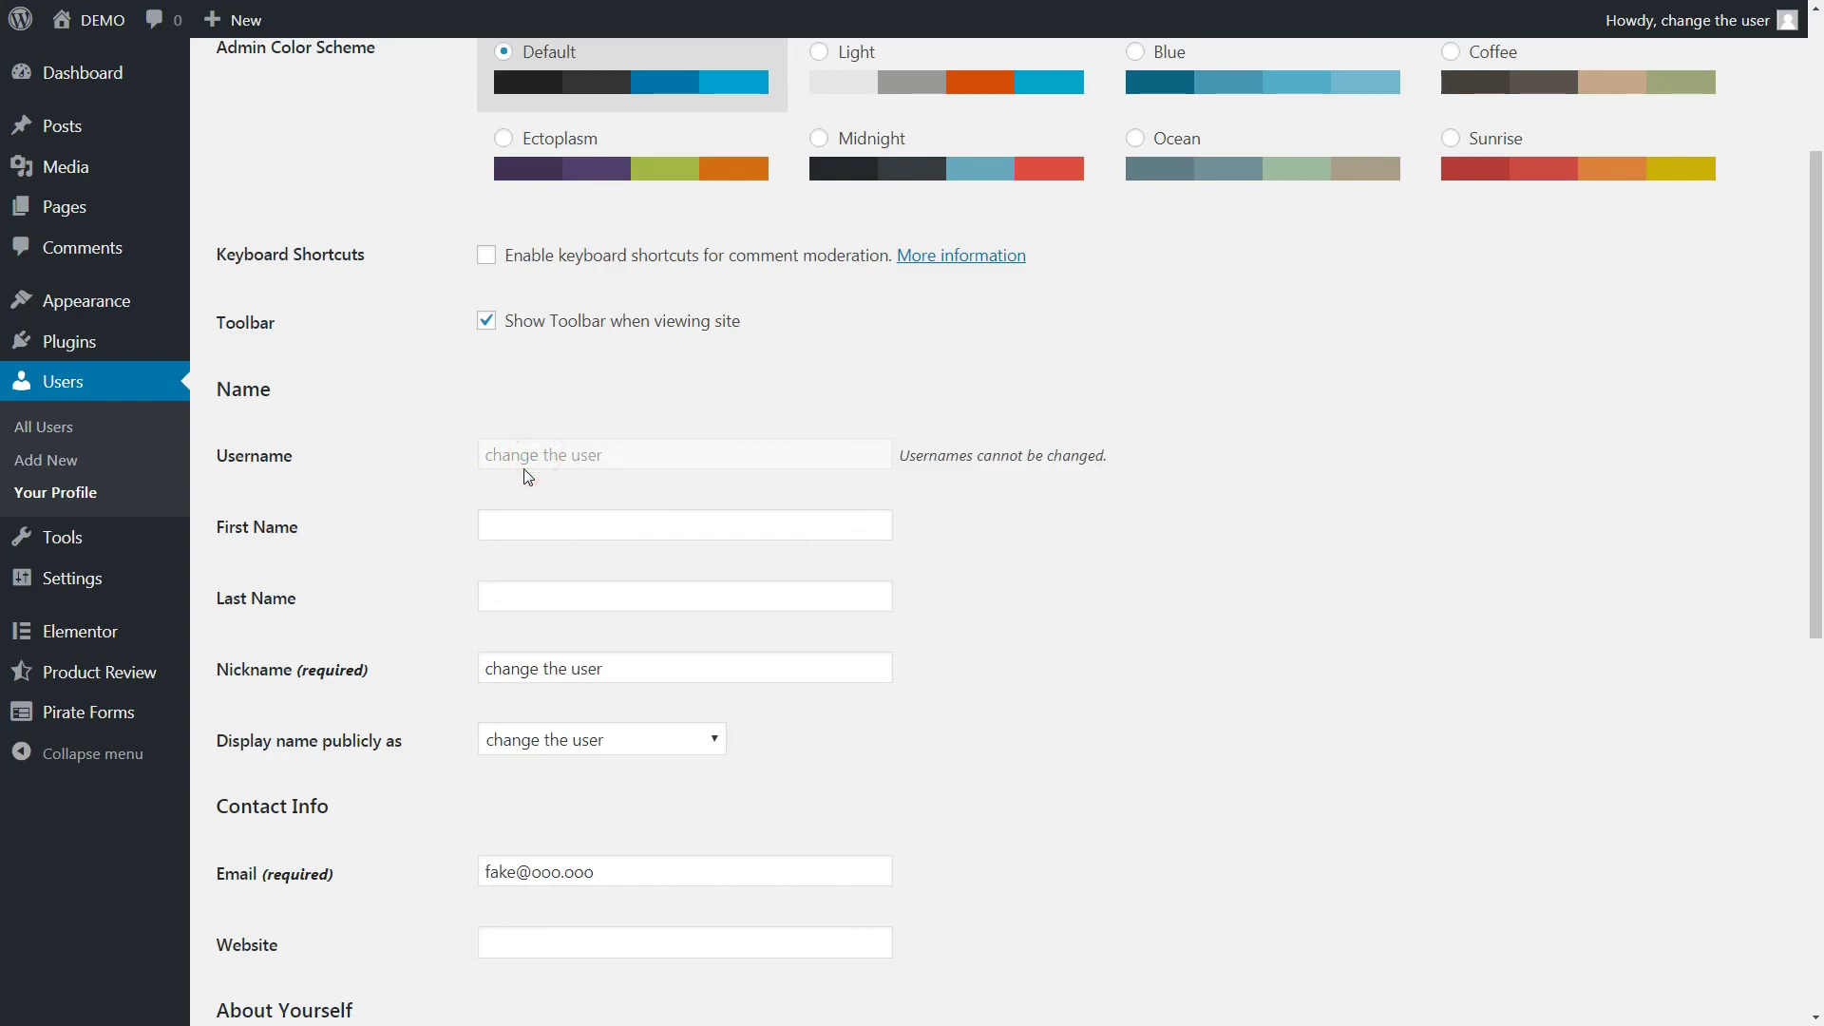
pyautogui.click(496, 528)
pyautogui.click(489, 596)
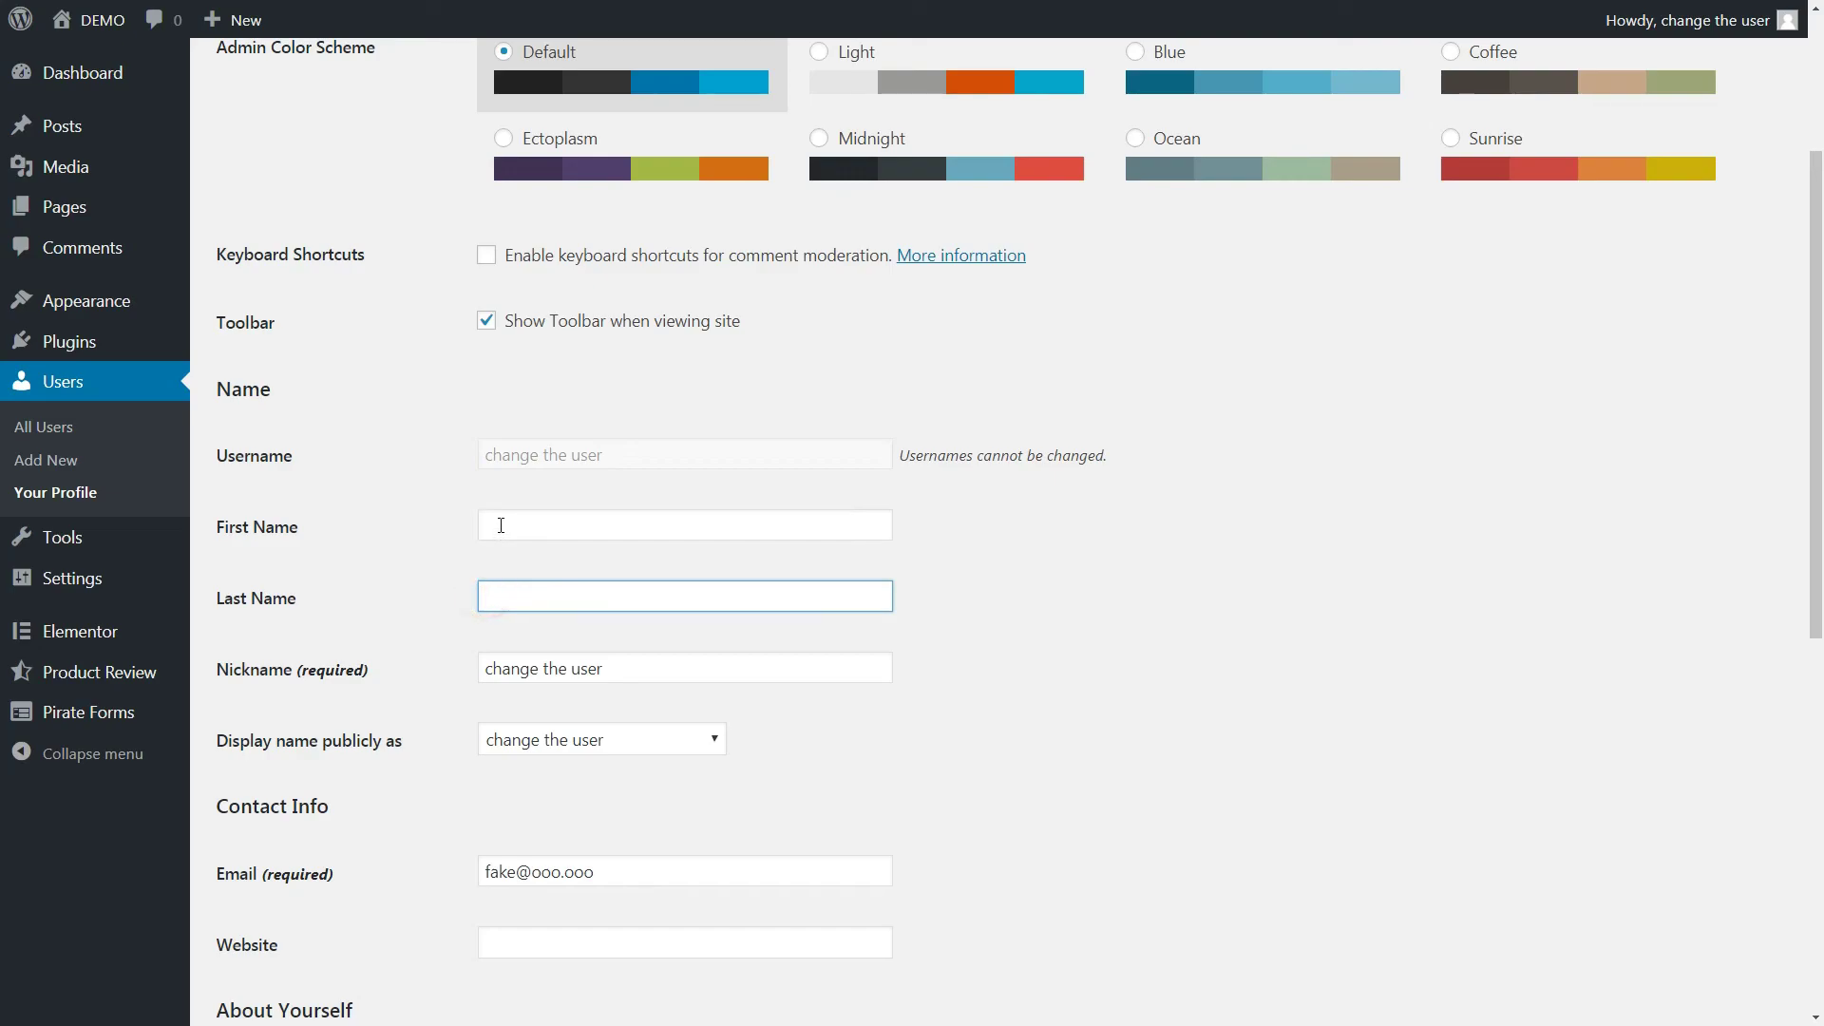
pyautogui.click(500, 526)
pyautogui.click(492, 454)
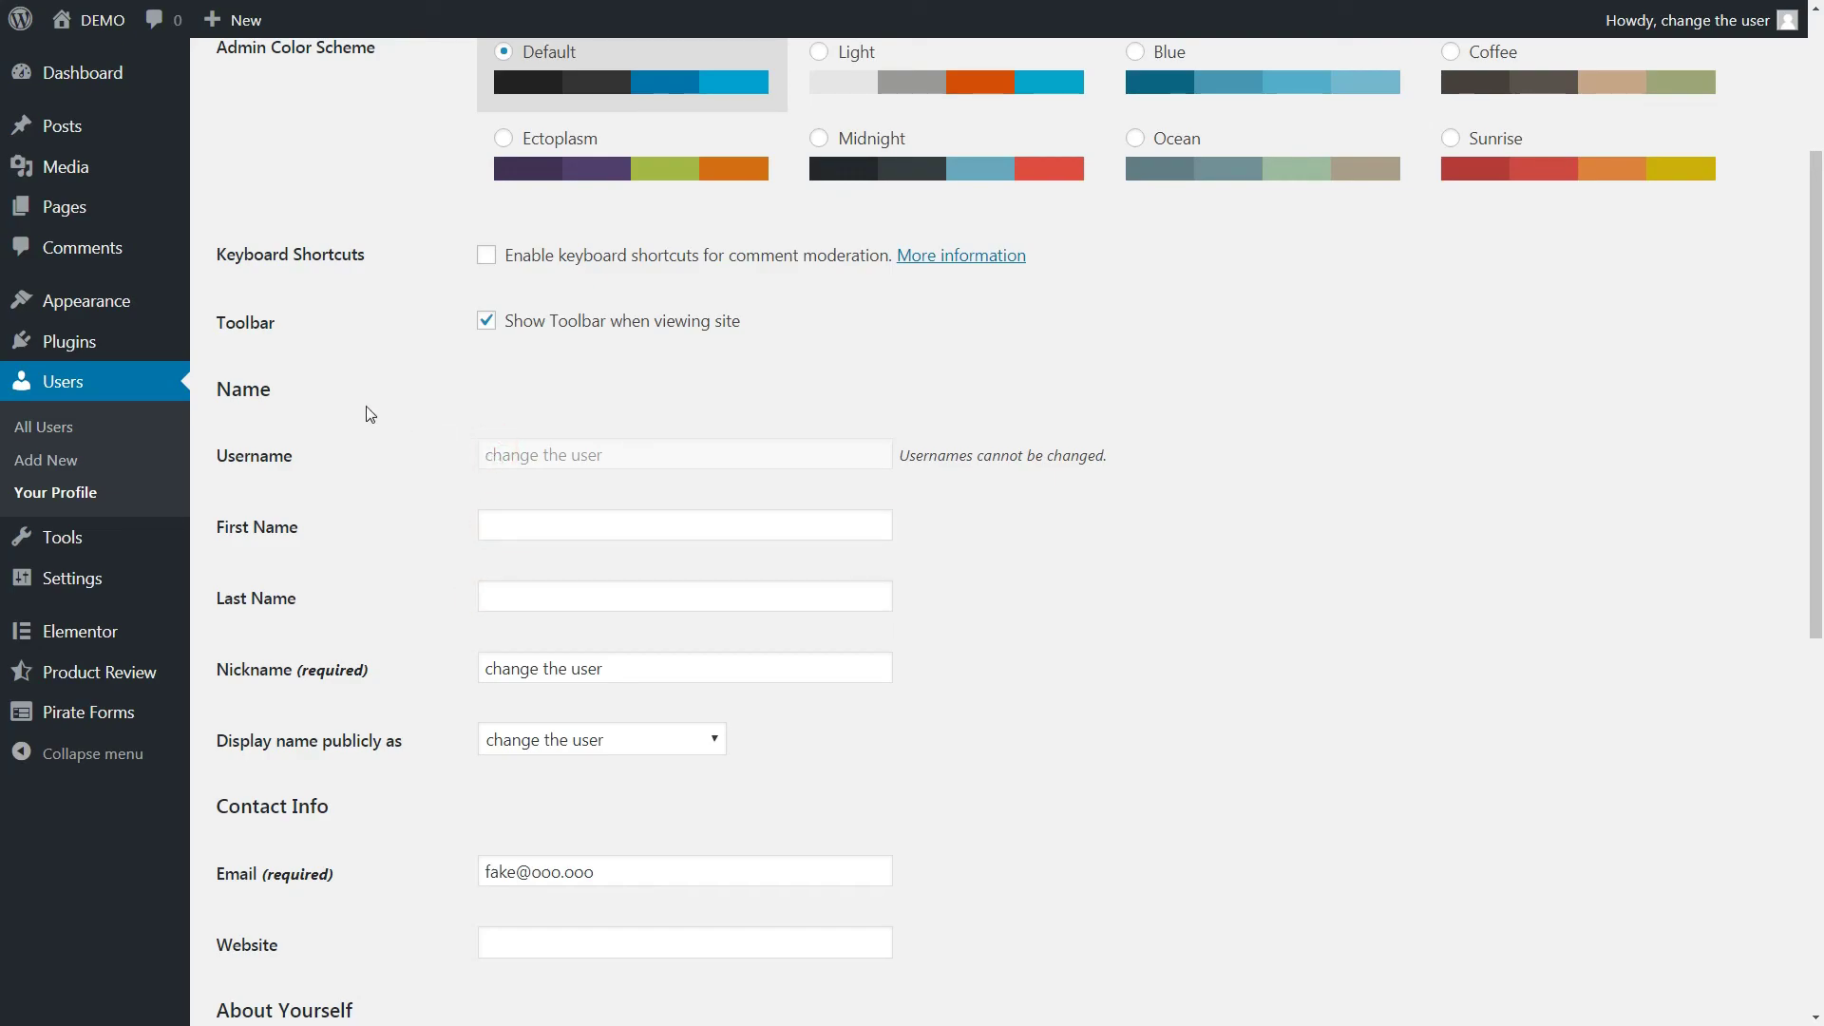
# - Start a new user with username newuser, filling its email and name fields
pyautogui.click(58, 430)
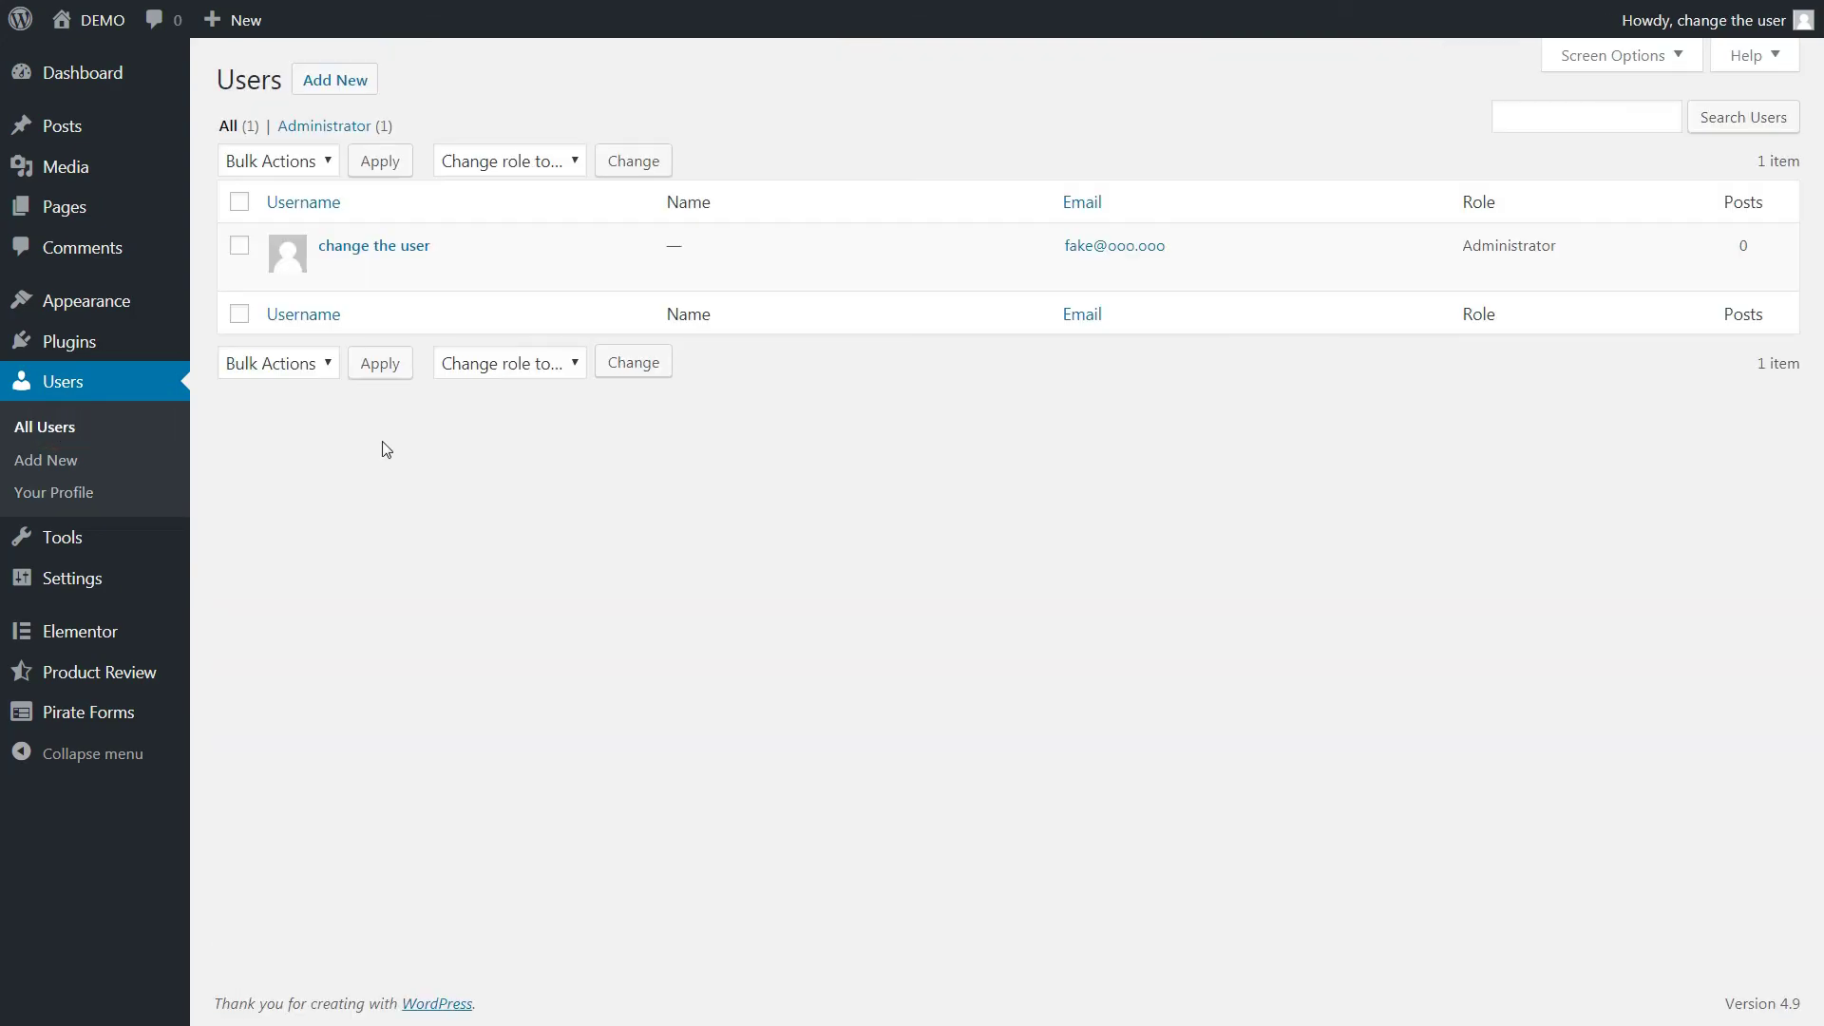
pyautogui.click(336, 86)
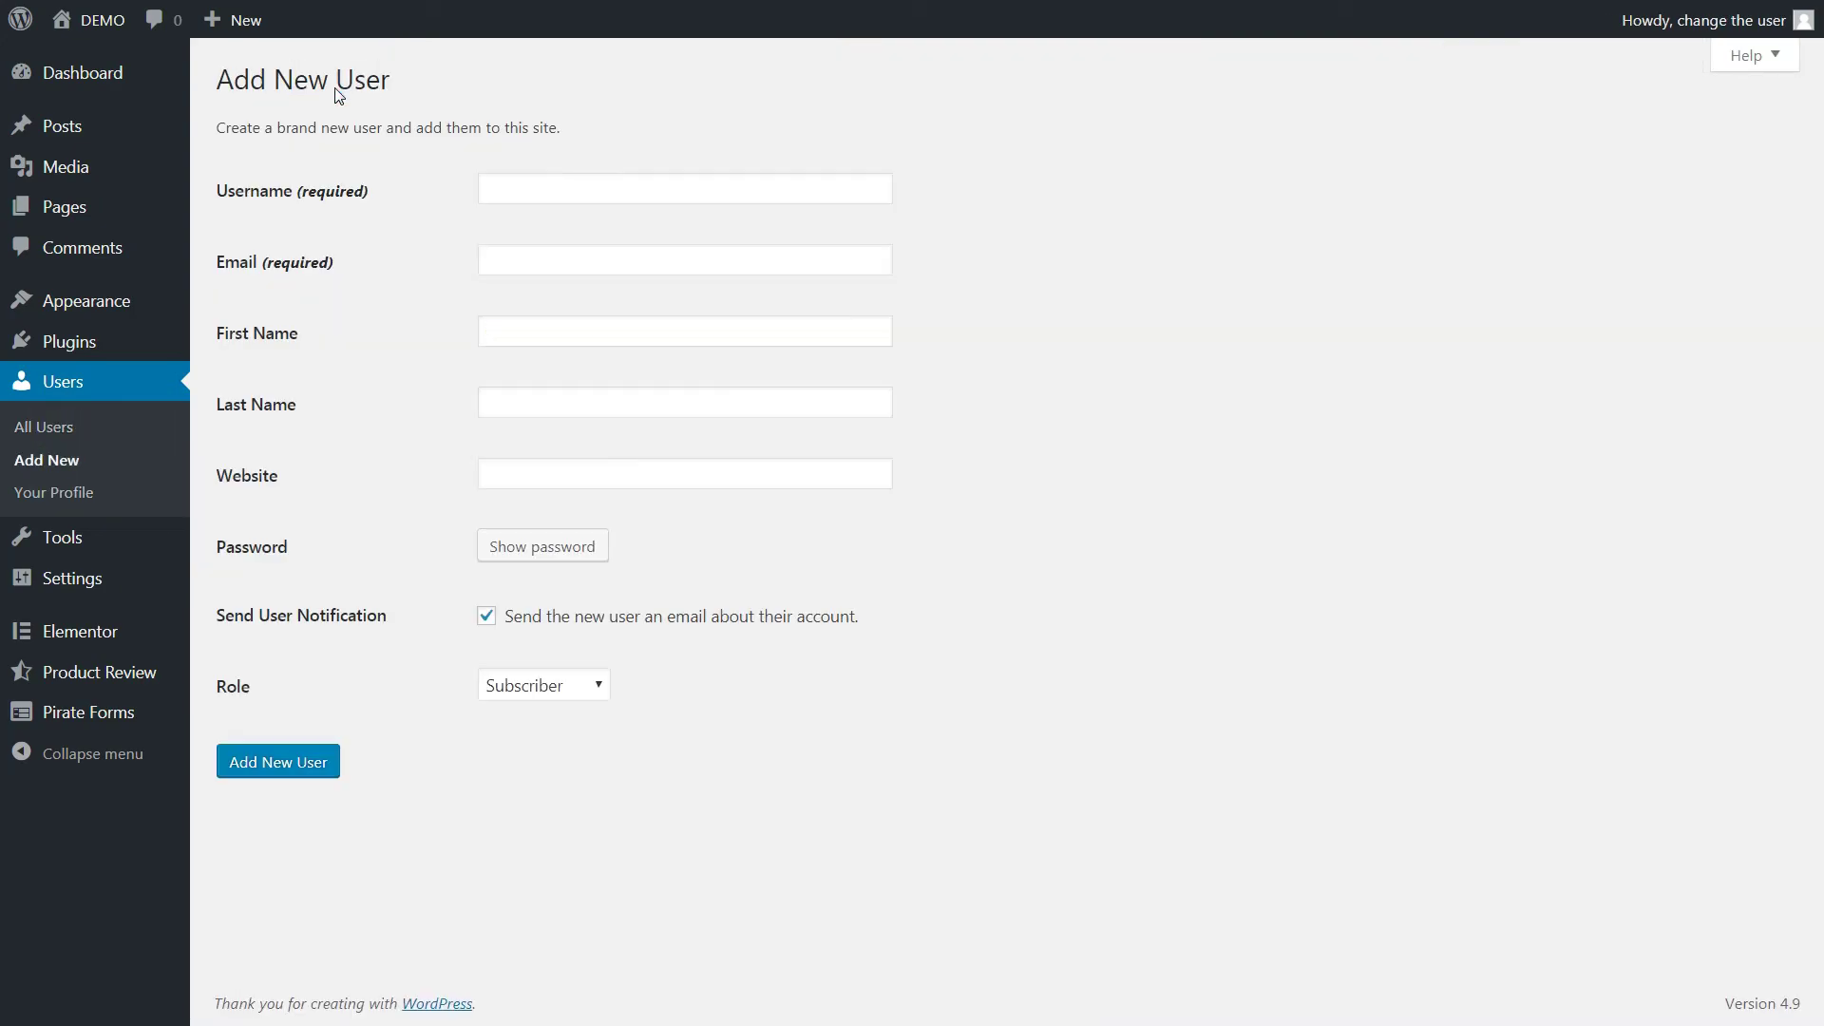
pyautogui.click(551, 192)
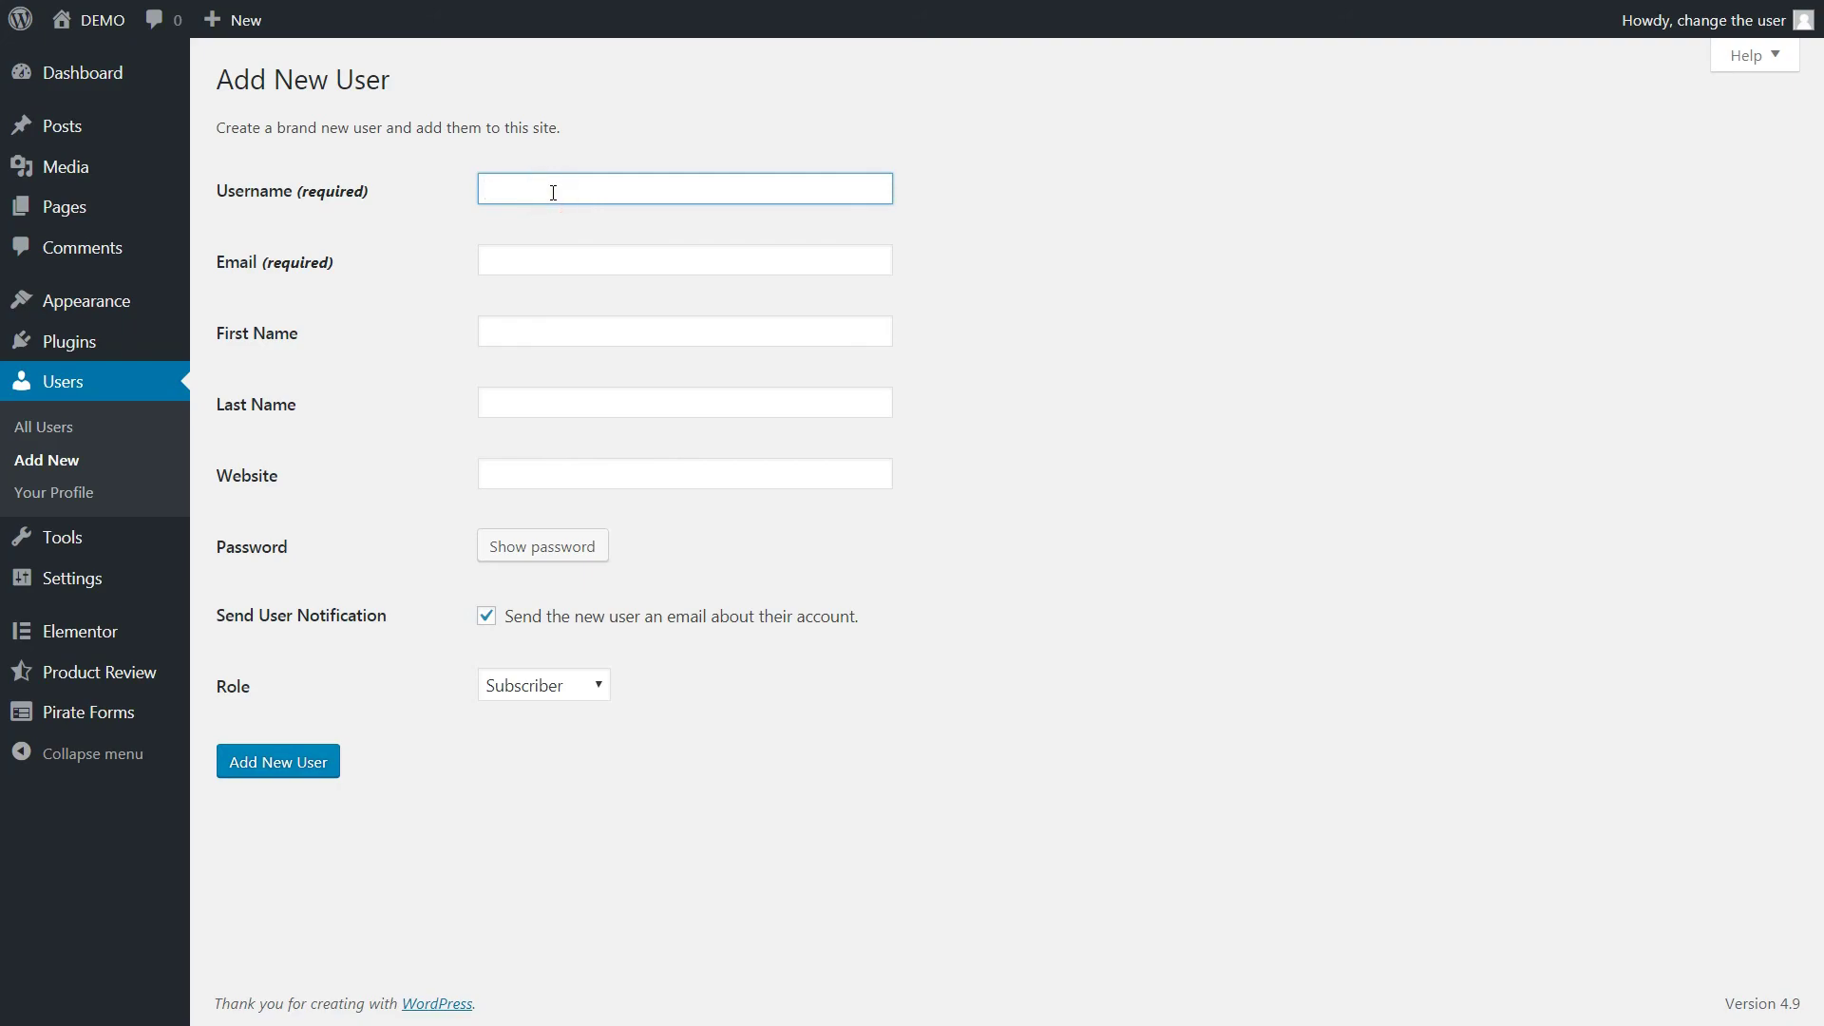
pyautogui.write('newuser')
pyautogui.press('Tab')
pyautogui.write('akemail@ooo.ooo')
pyautogui.press('Tab')
pyautogui.write('New')
pyautogui.press('Tab')
pyautogui.write('User')
pyautogui.press('Tab')
pyautogui.press('Tab')
# - Give newuser a custom password and Administrator role, with no notification email, and create it
pyautogui.click(561, 546)
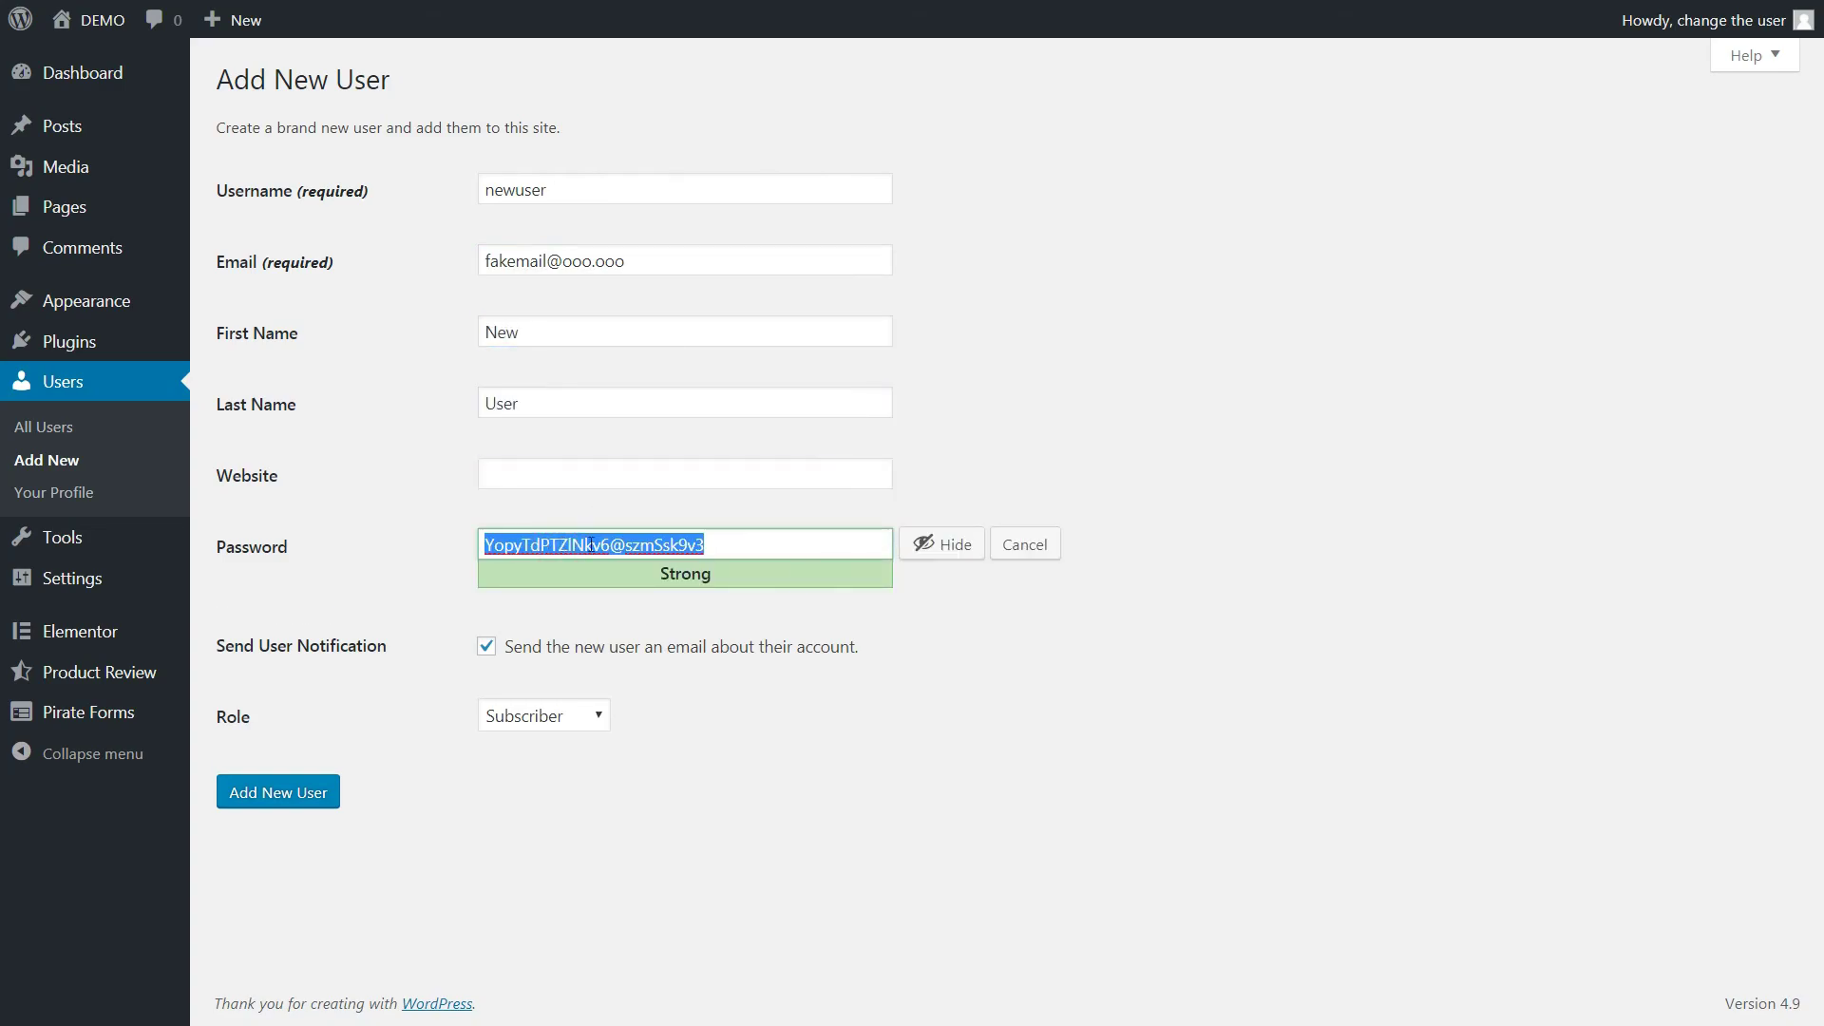
pyautogui.click(947, 545)
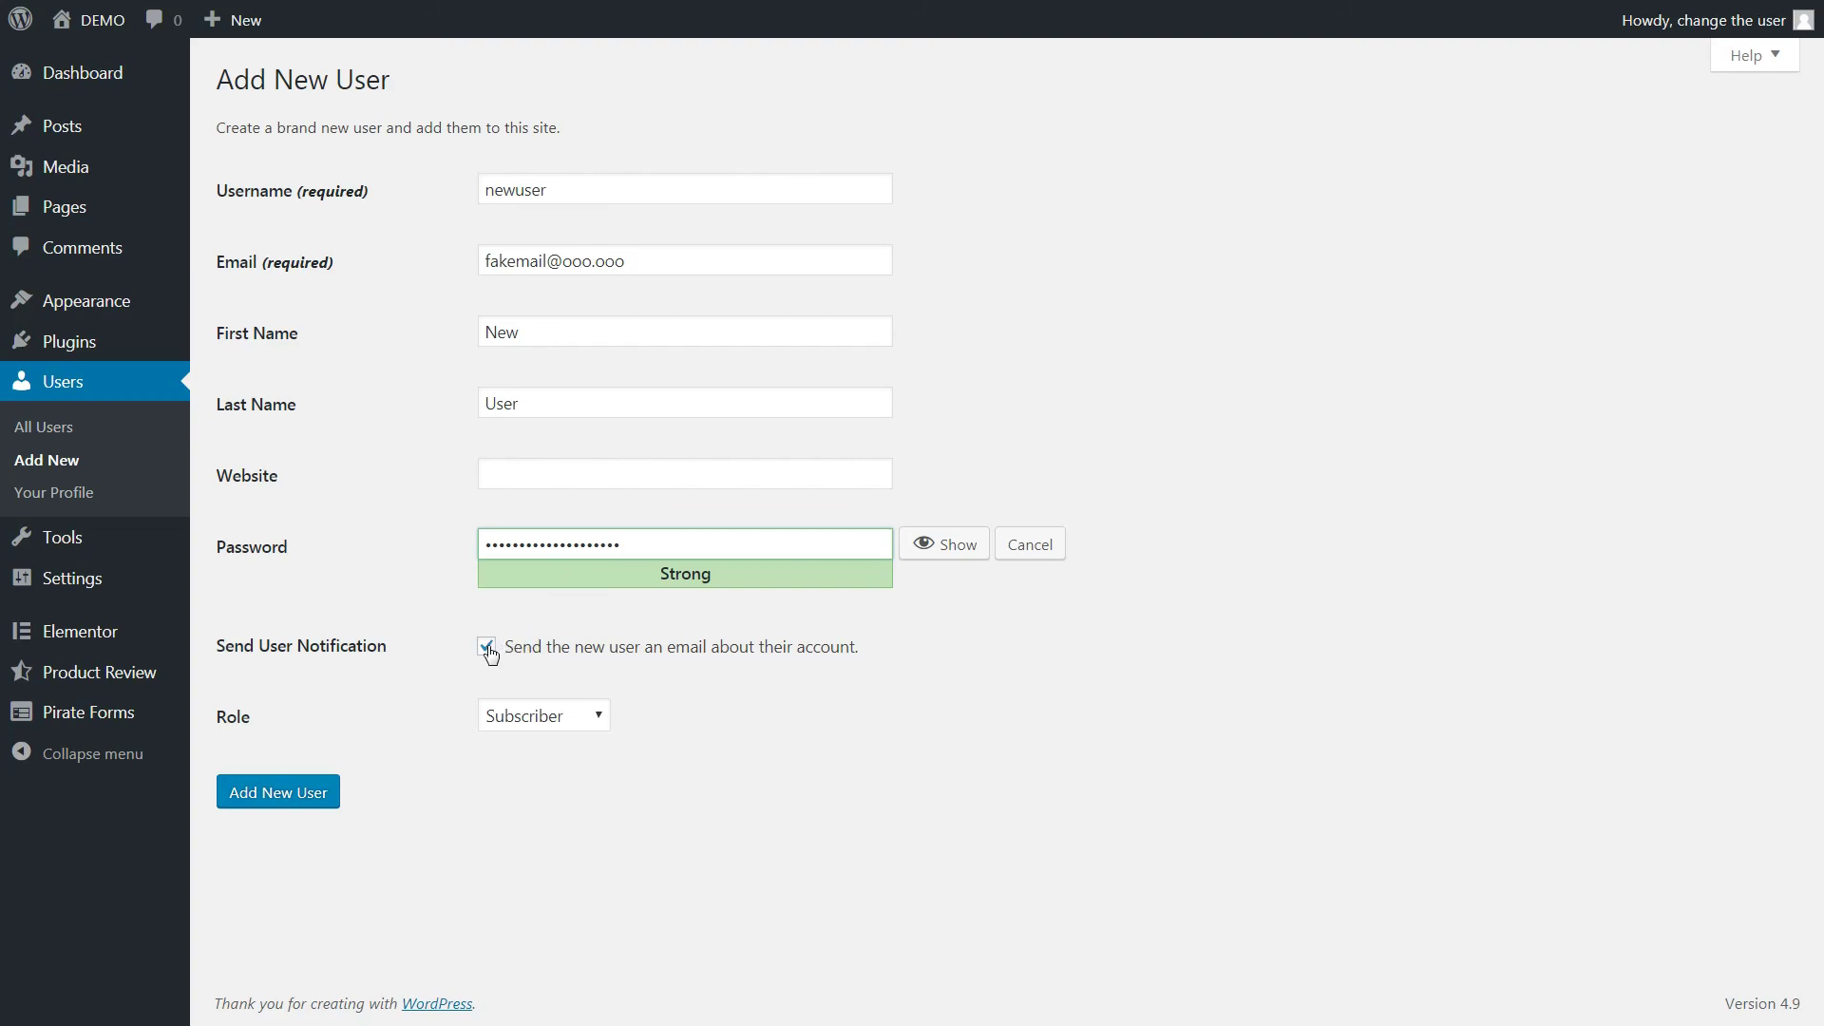
pyautogui.click(489, 652)
pyautogui.click(550, 717)
pyautogui.click(555, 841)
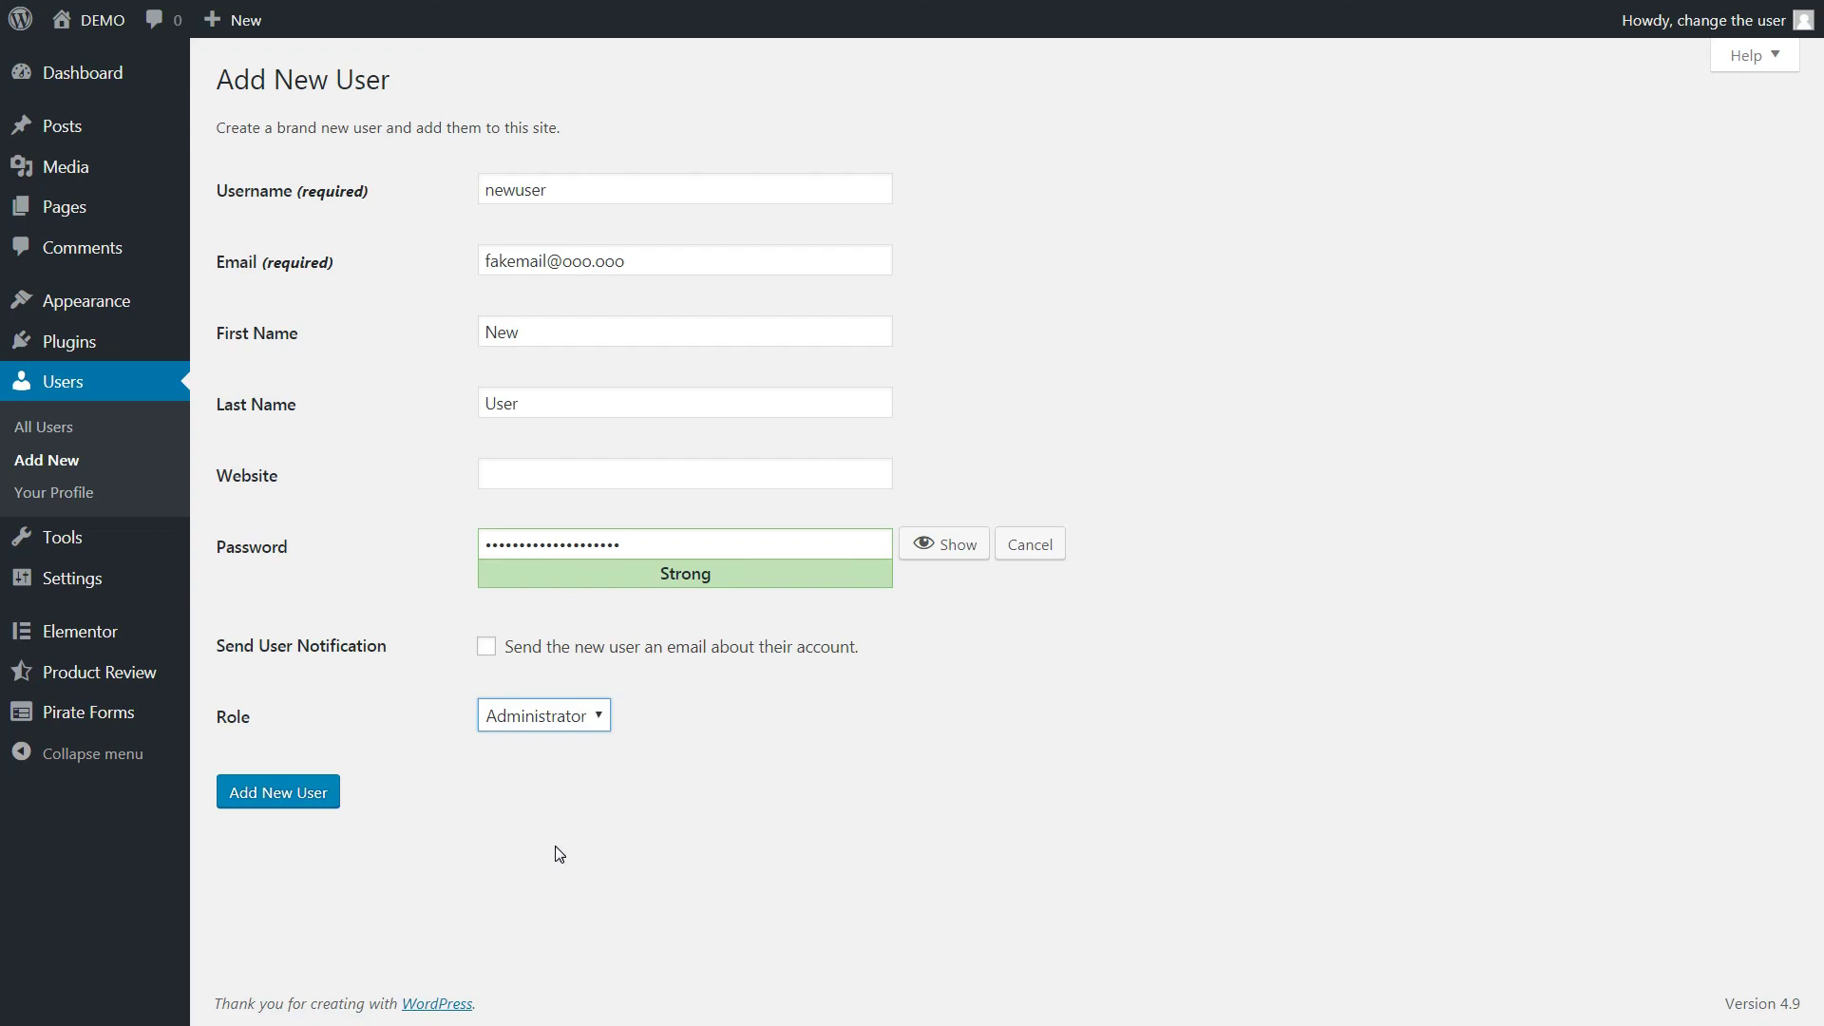
pyautogui.click(287, 801)
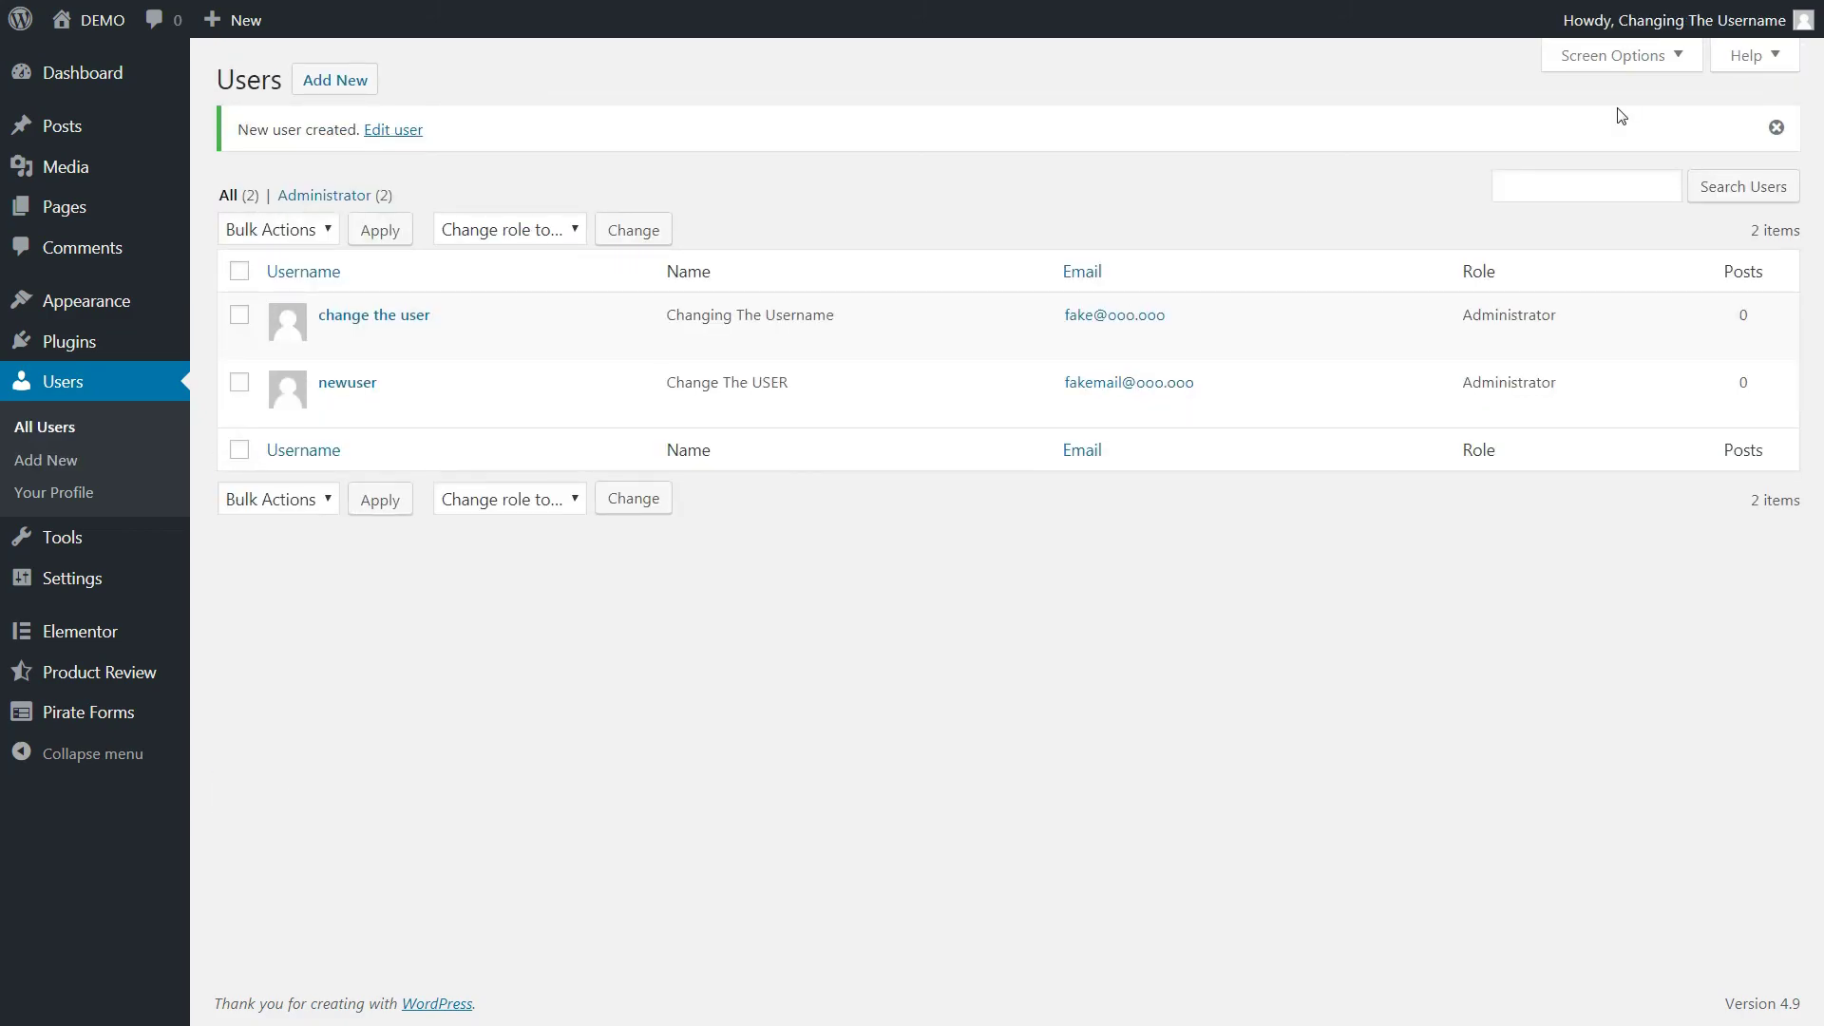
# - Log out of the old account and sign in as newuser with its password
pyautogui.click(1652, 162)
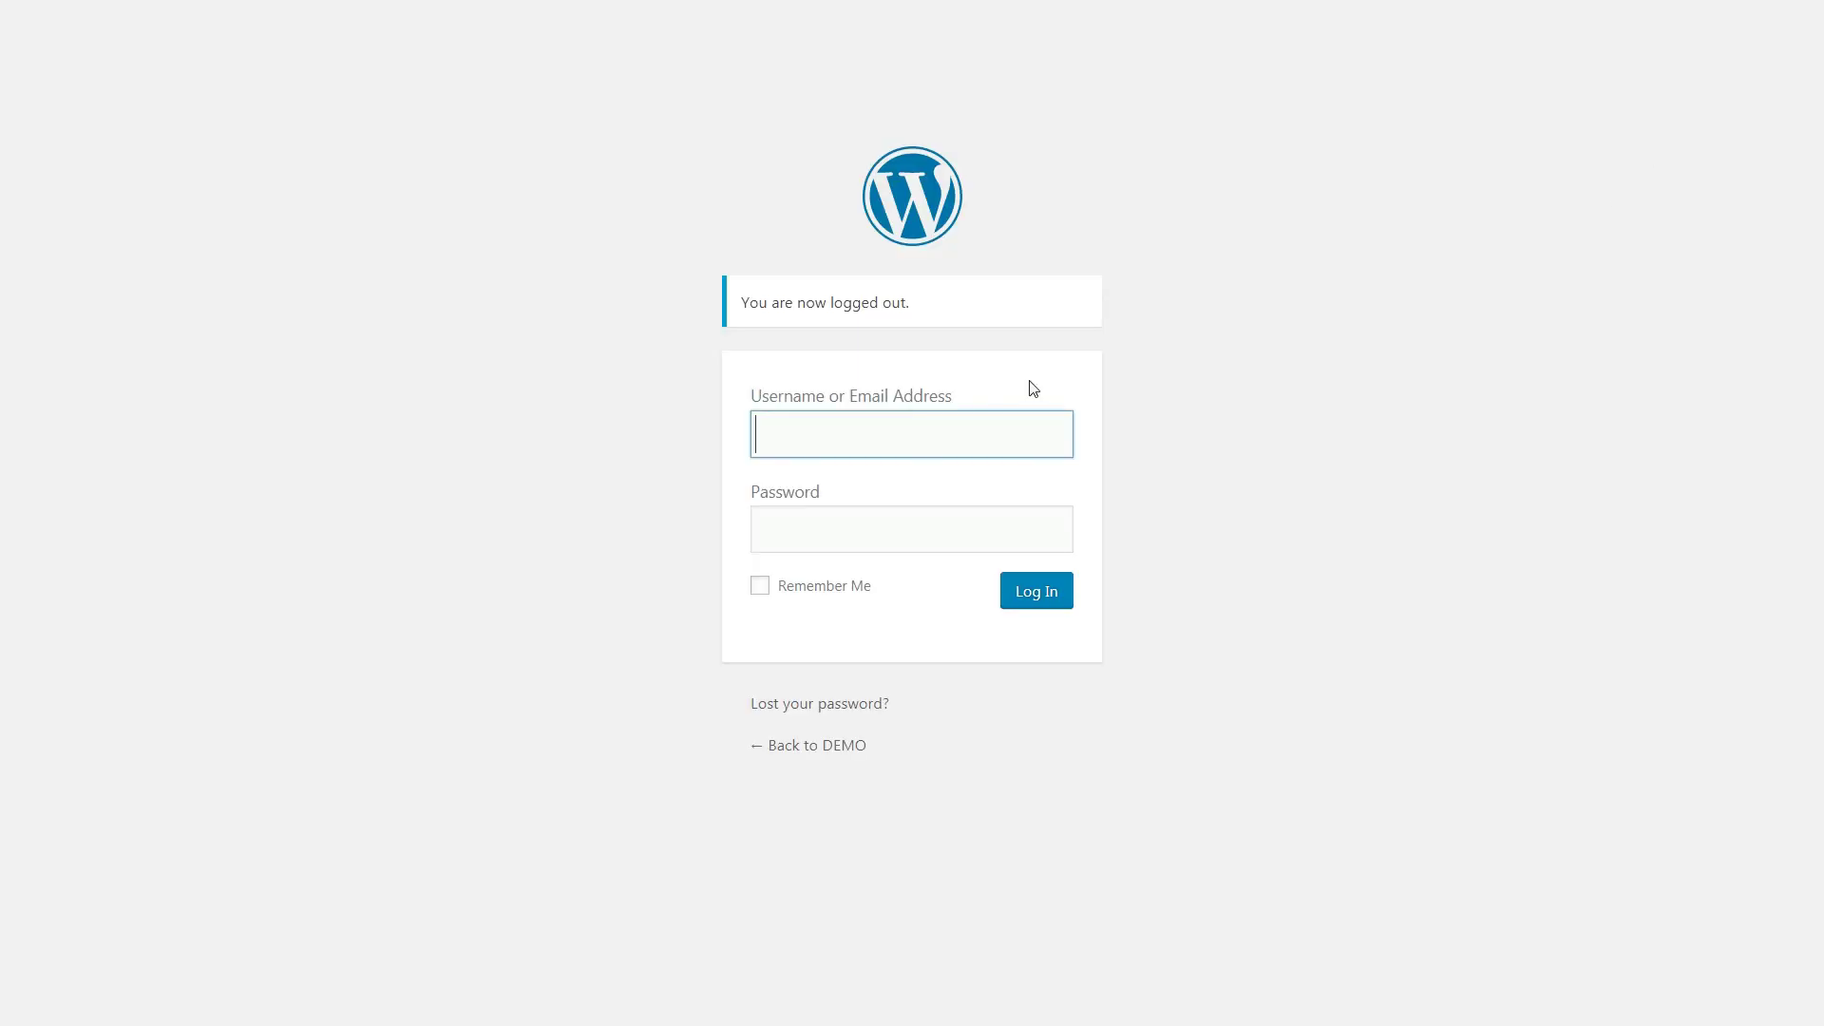
pyautogui.write('newuser')
pyautogui.press('Tab')
pyautogui.write('••••••••••••••••••••')
pyautogui.click(1055, 597)
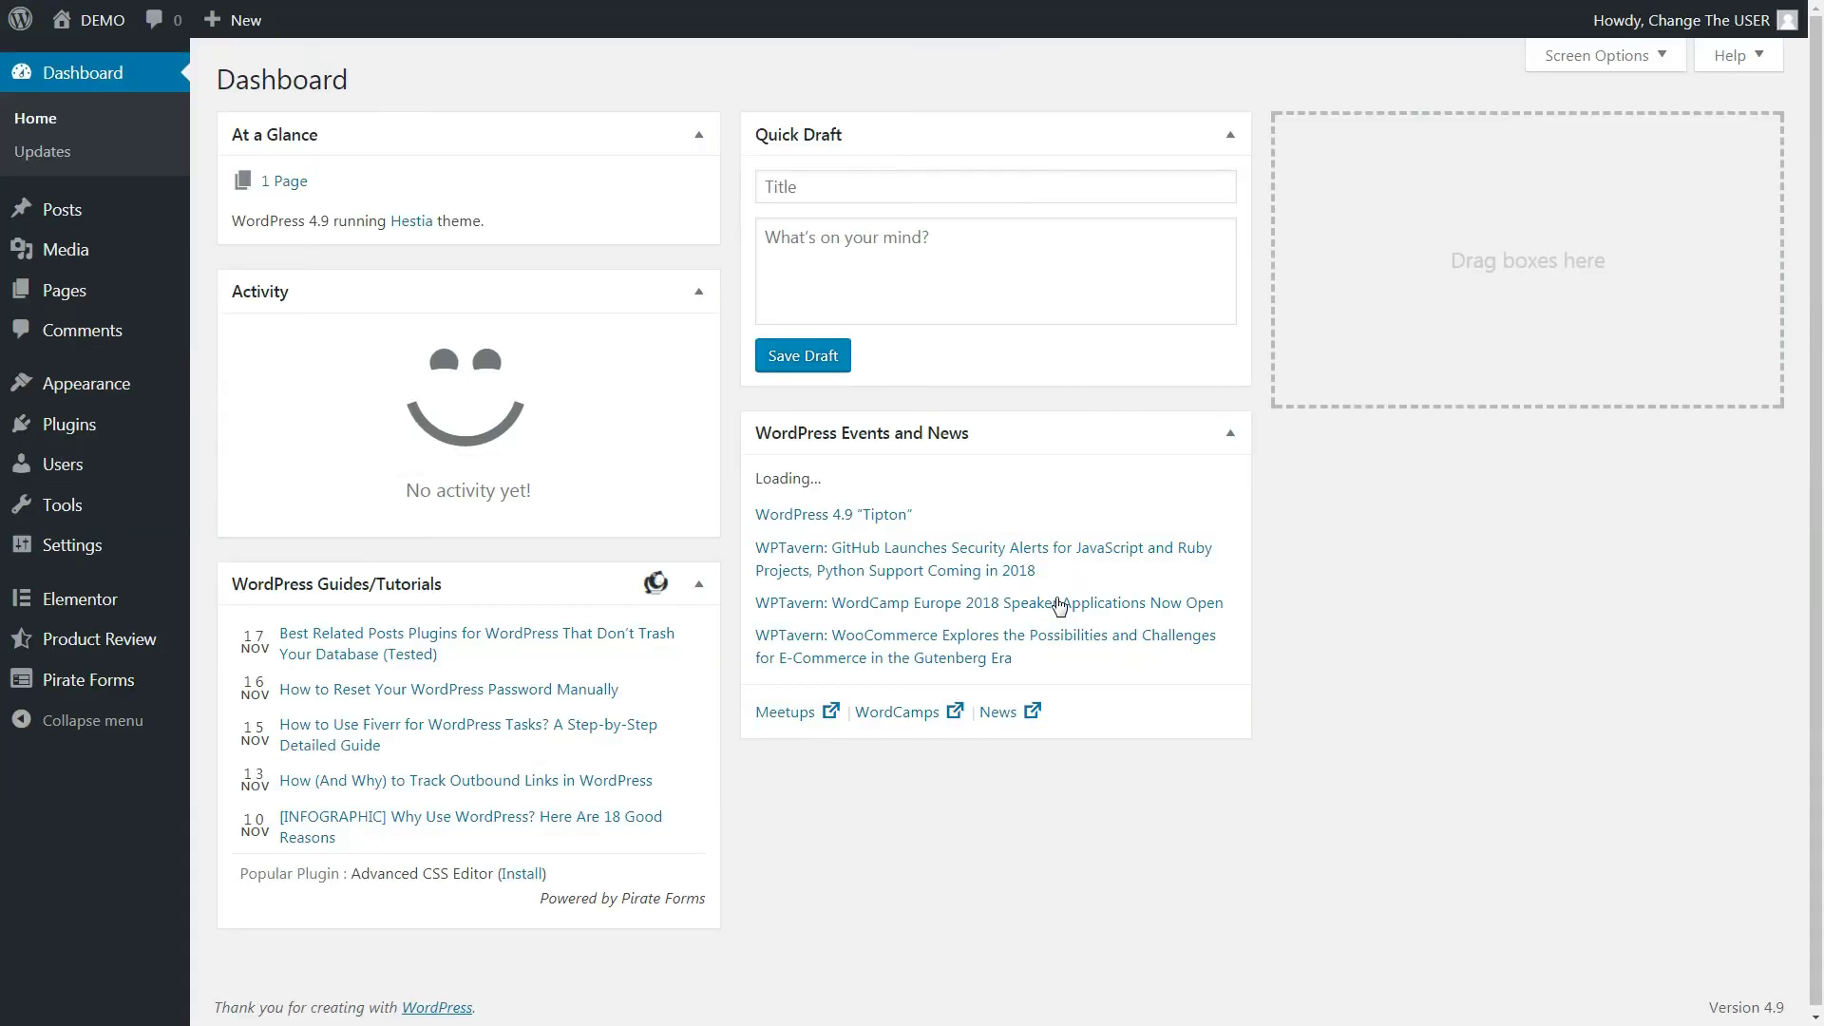
# - Delete the 'change the user' account, attributing all its content to New User (newuser)
pyautogui.click(236, 470)
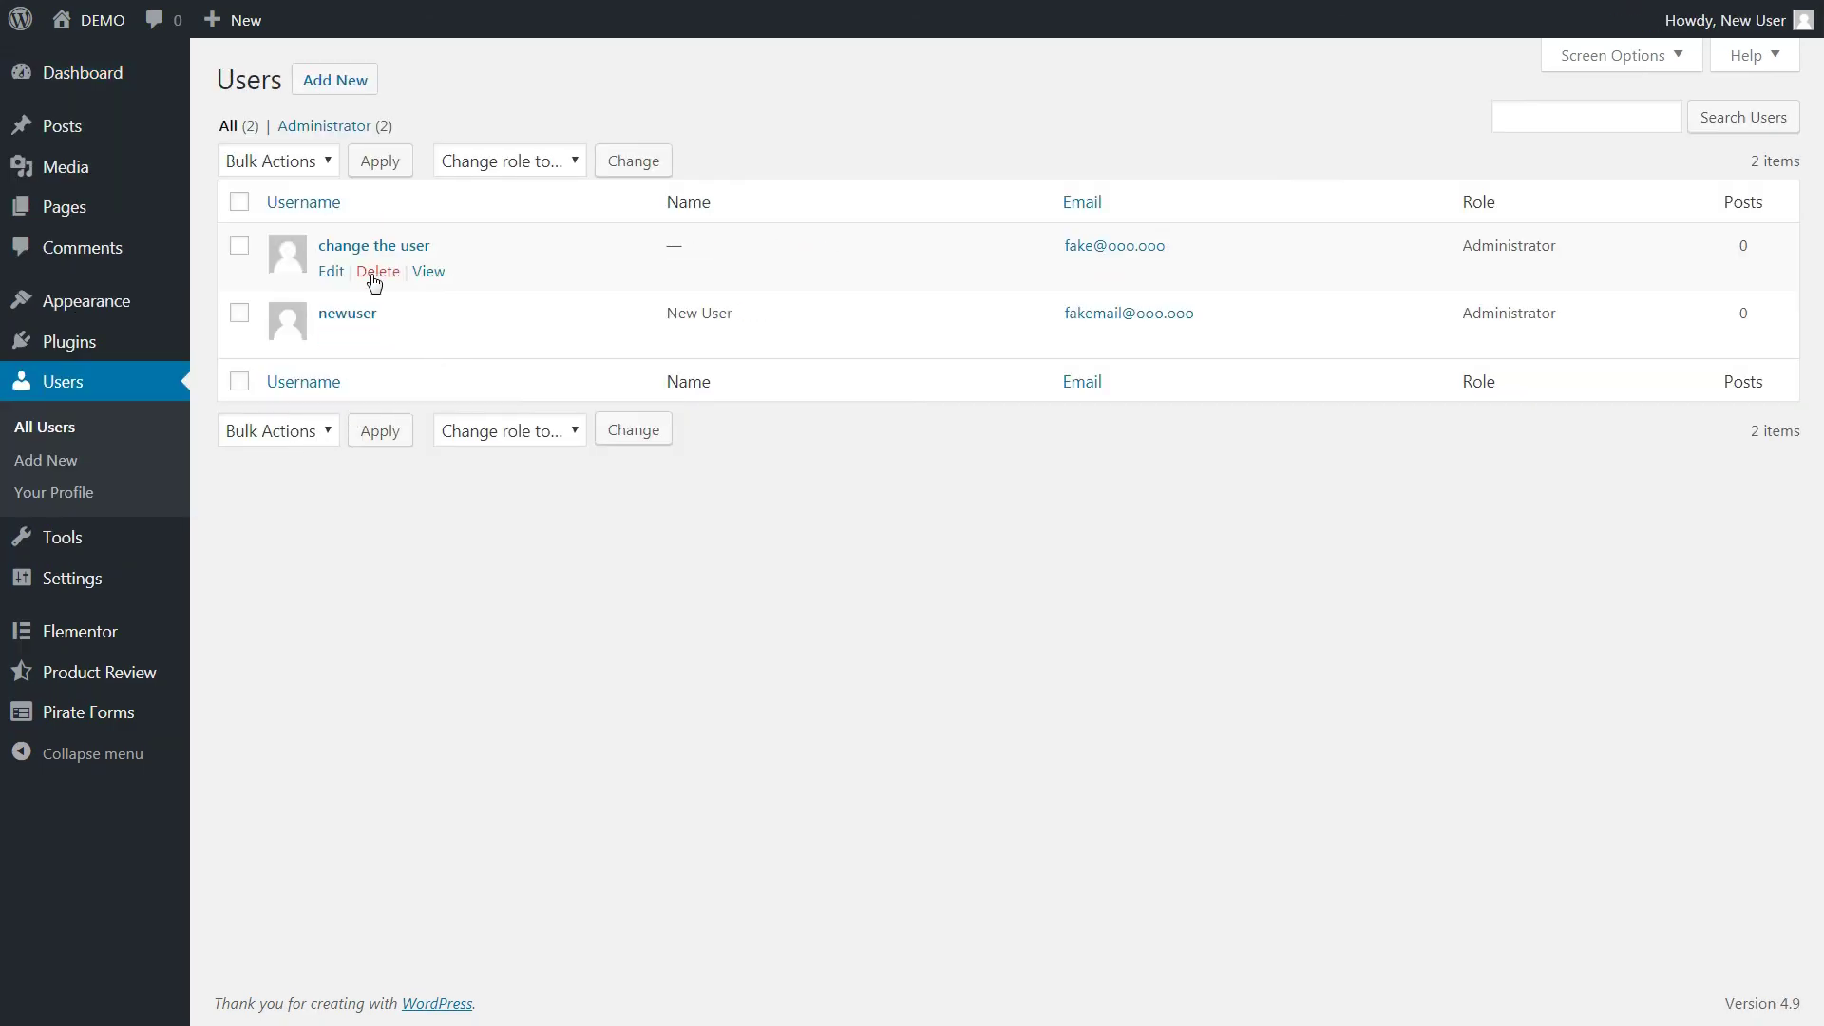
pyautogui.click(377, 270)
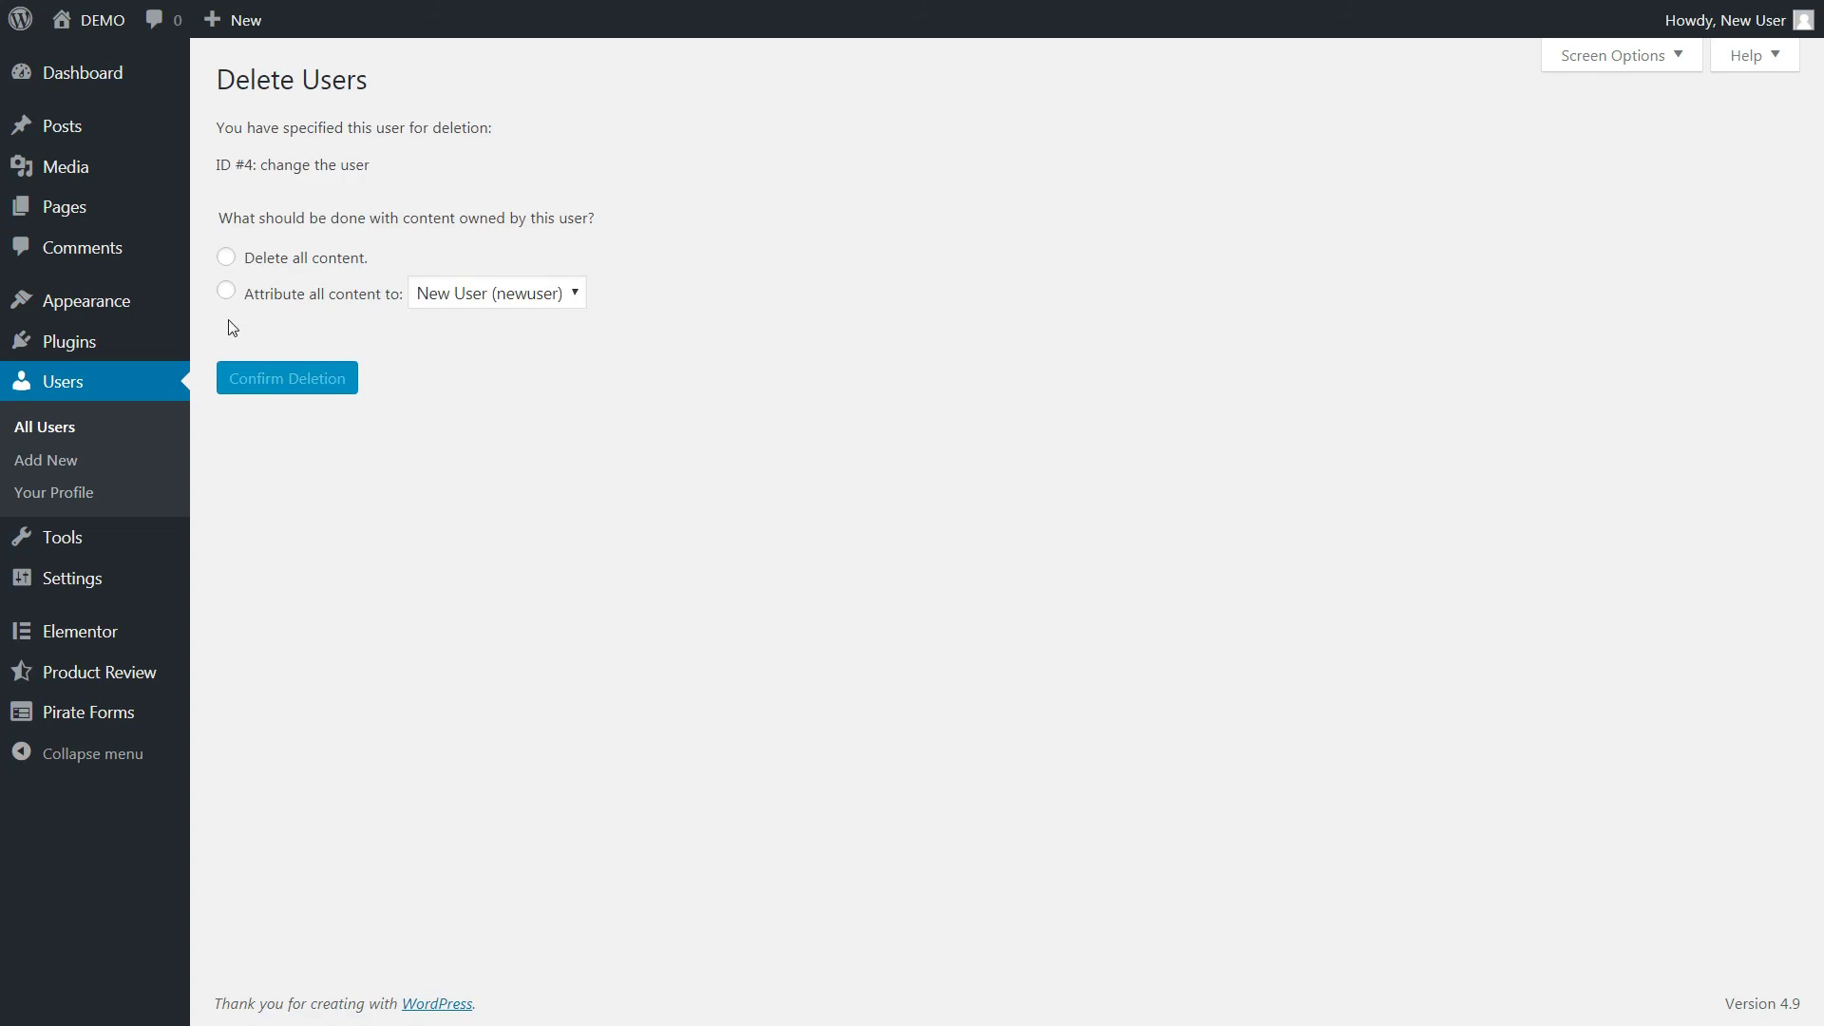
pyautogui.click(225, 291)
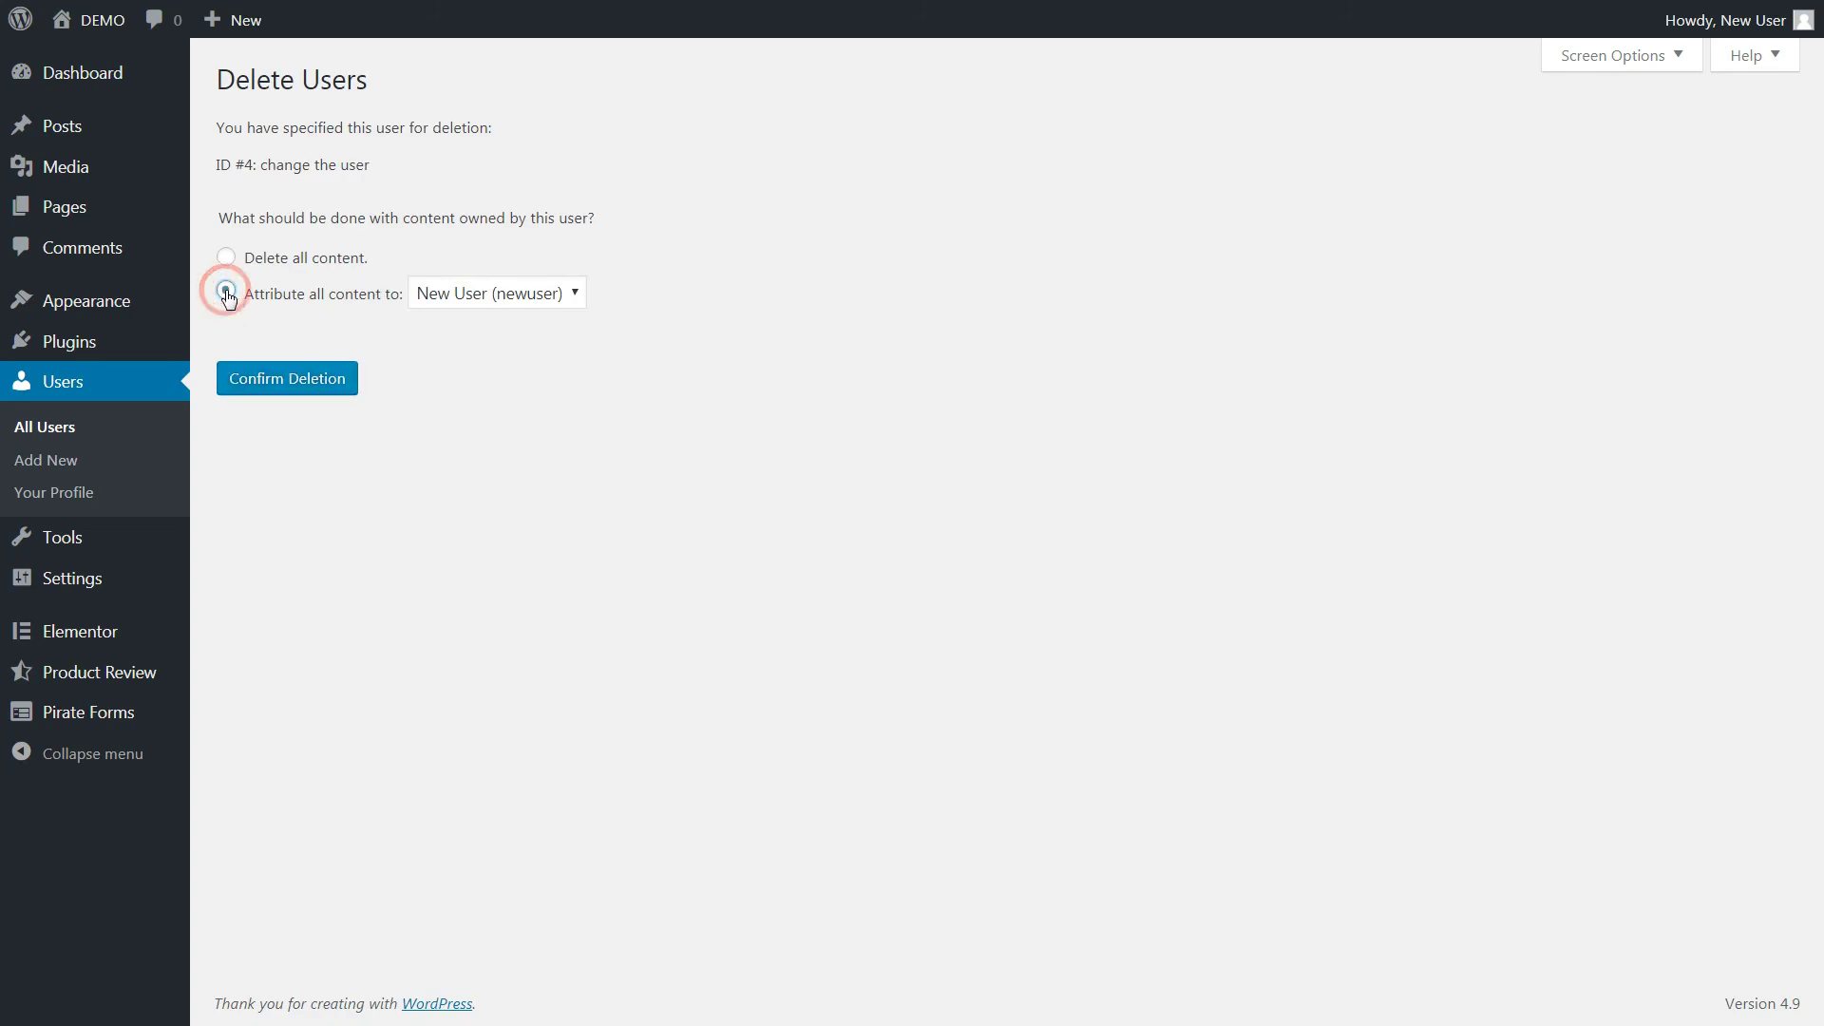
pyautogui.click(535, 285)
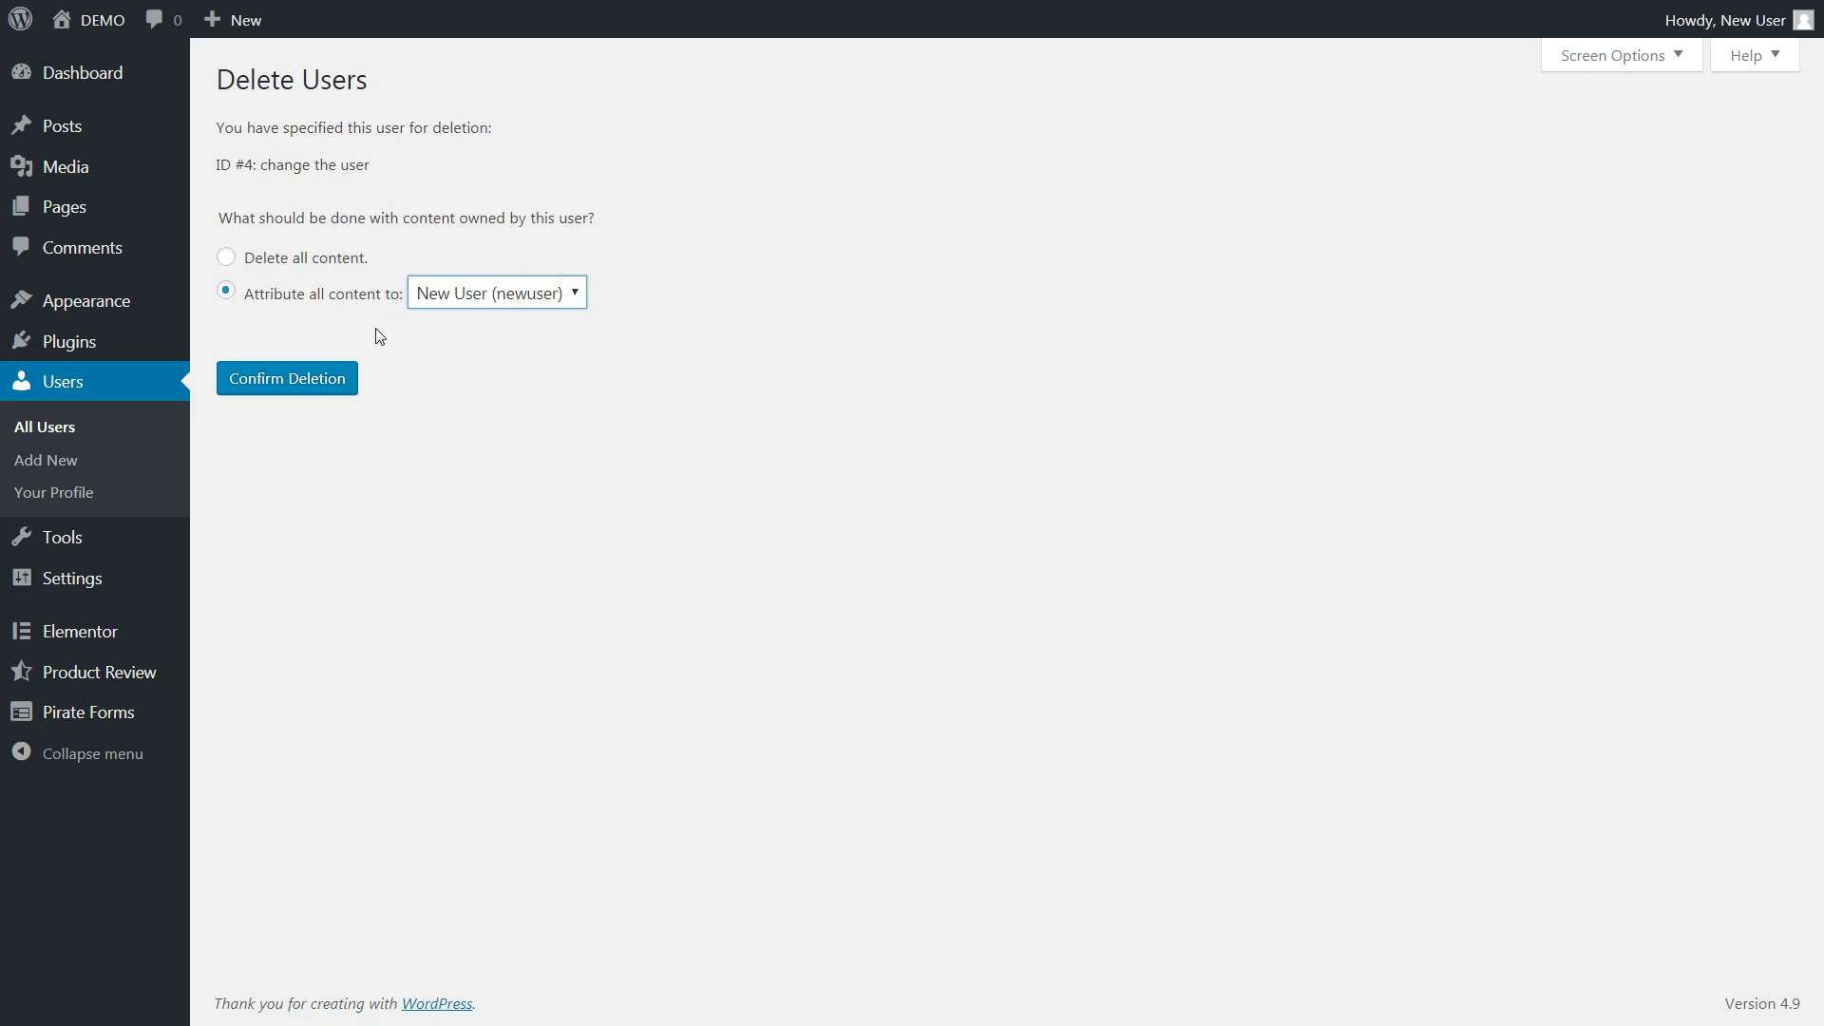
pyautogui.click(288, 381)
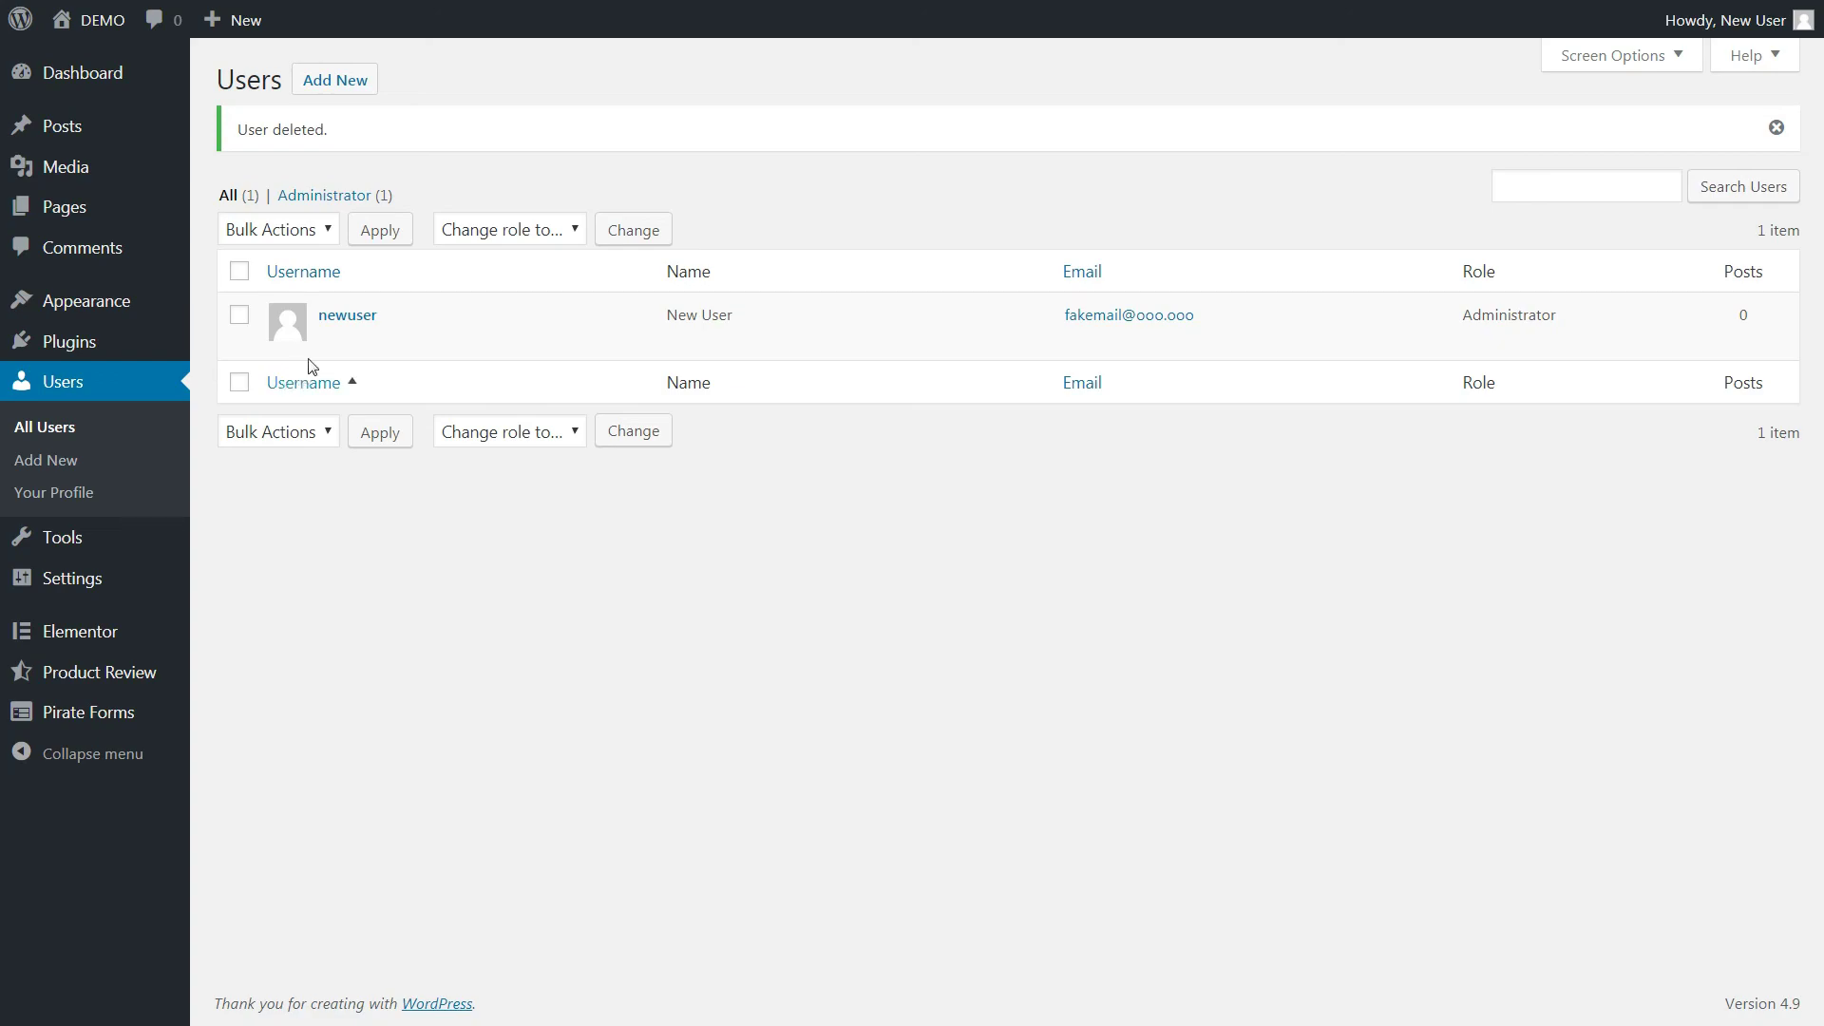
pyautogui.moveTo(427, 327)
pyautogui.click(330, 342)
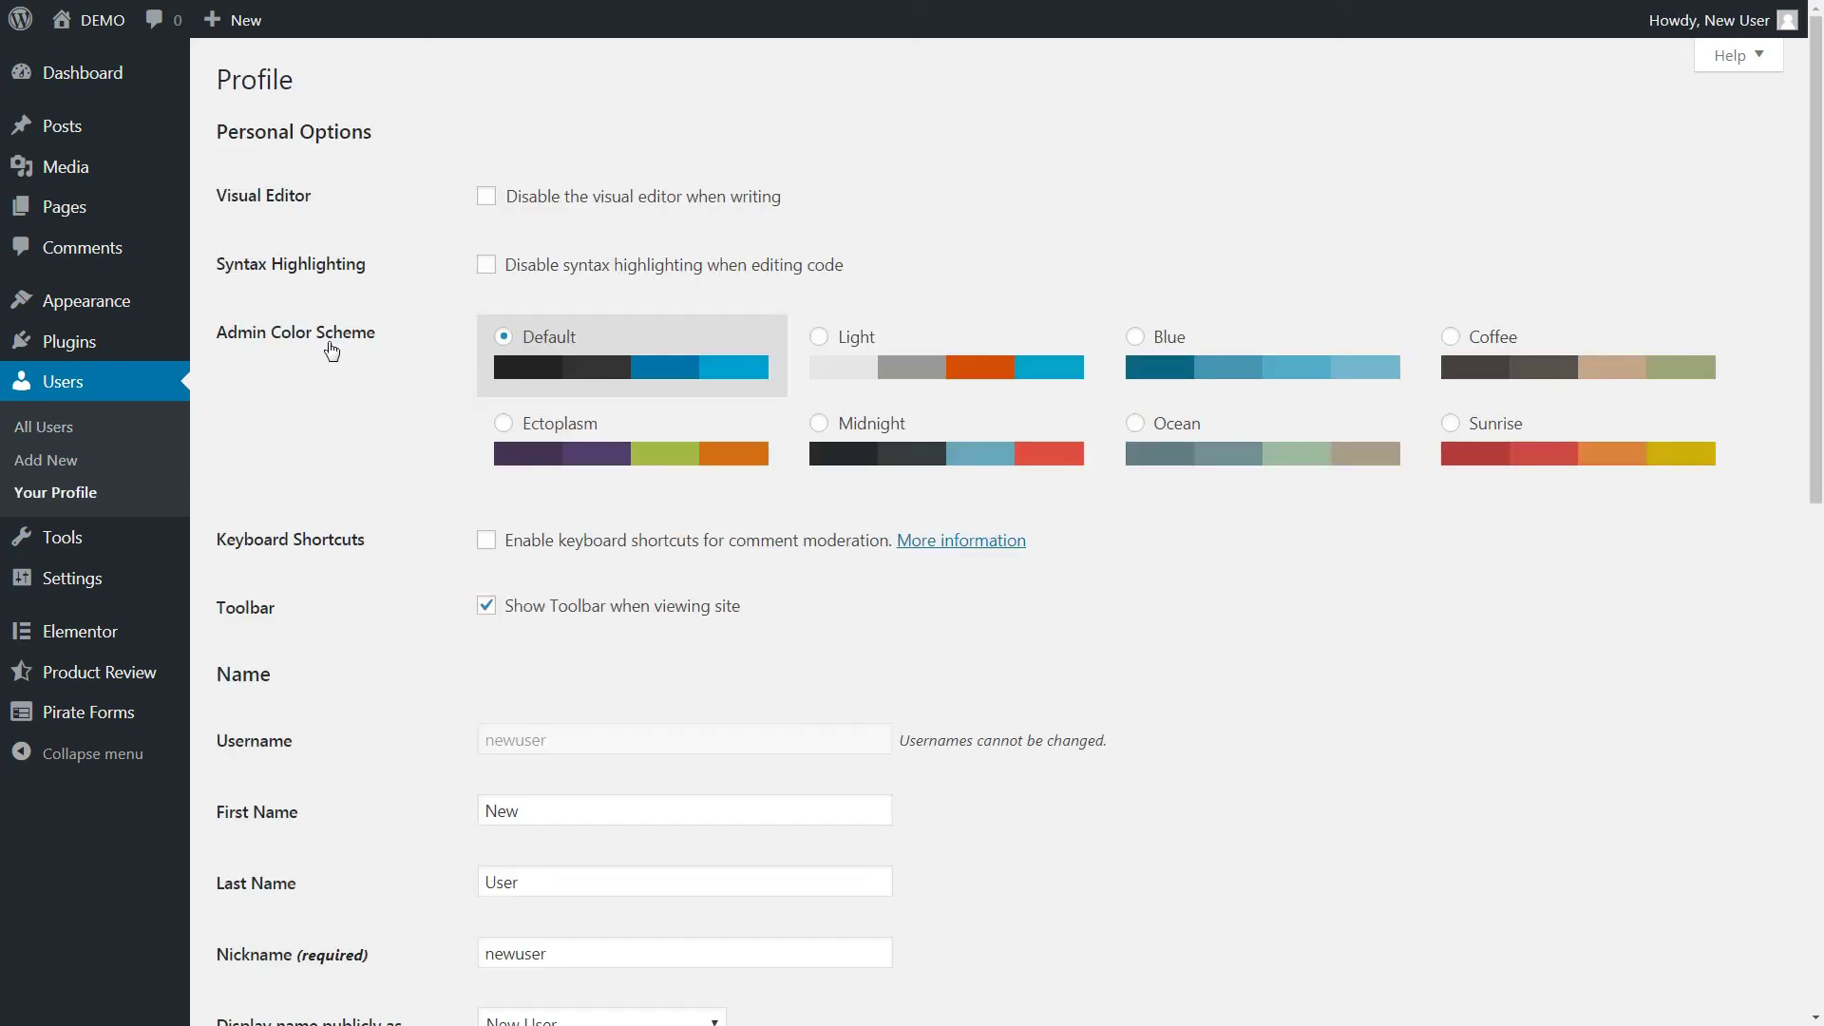
pyautogui.scroll(-2, 351, 380)
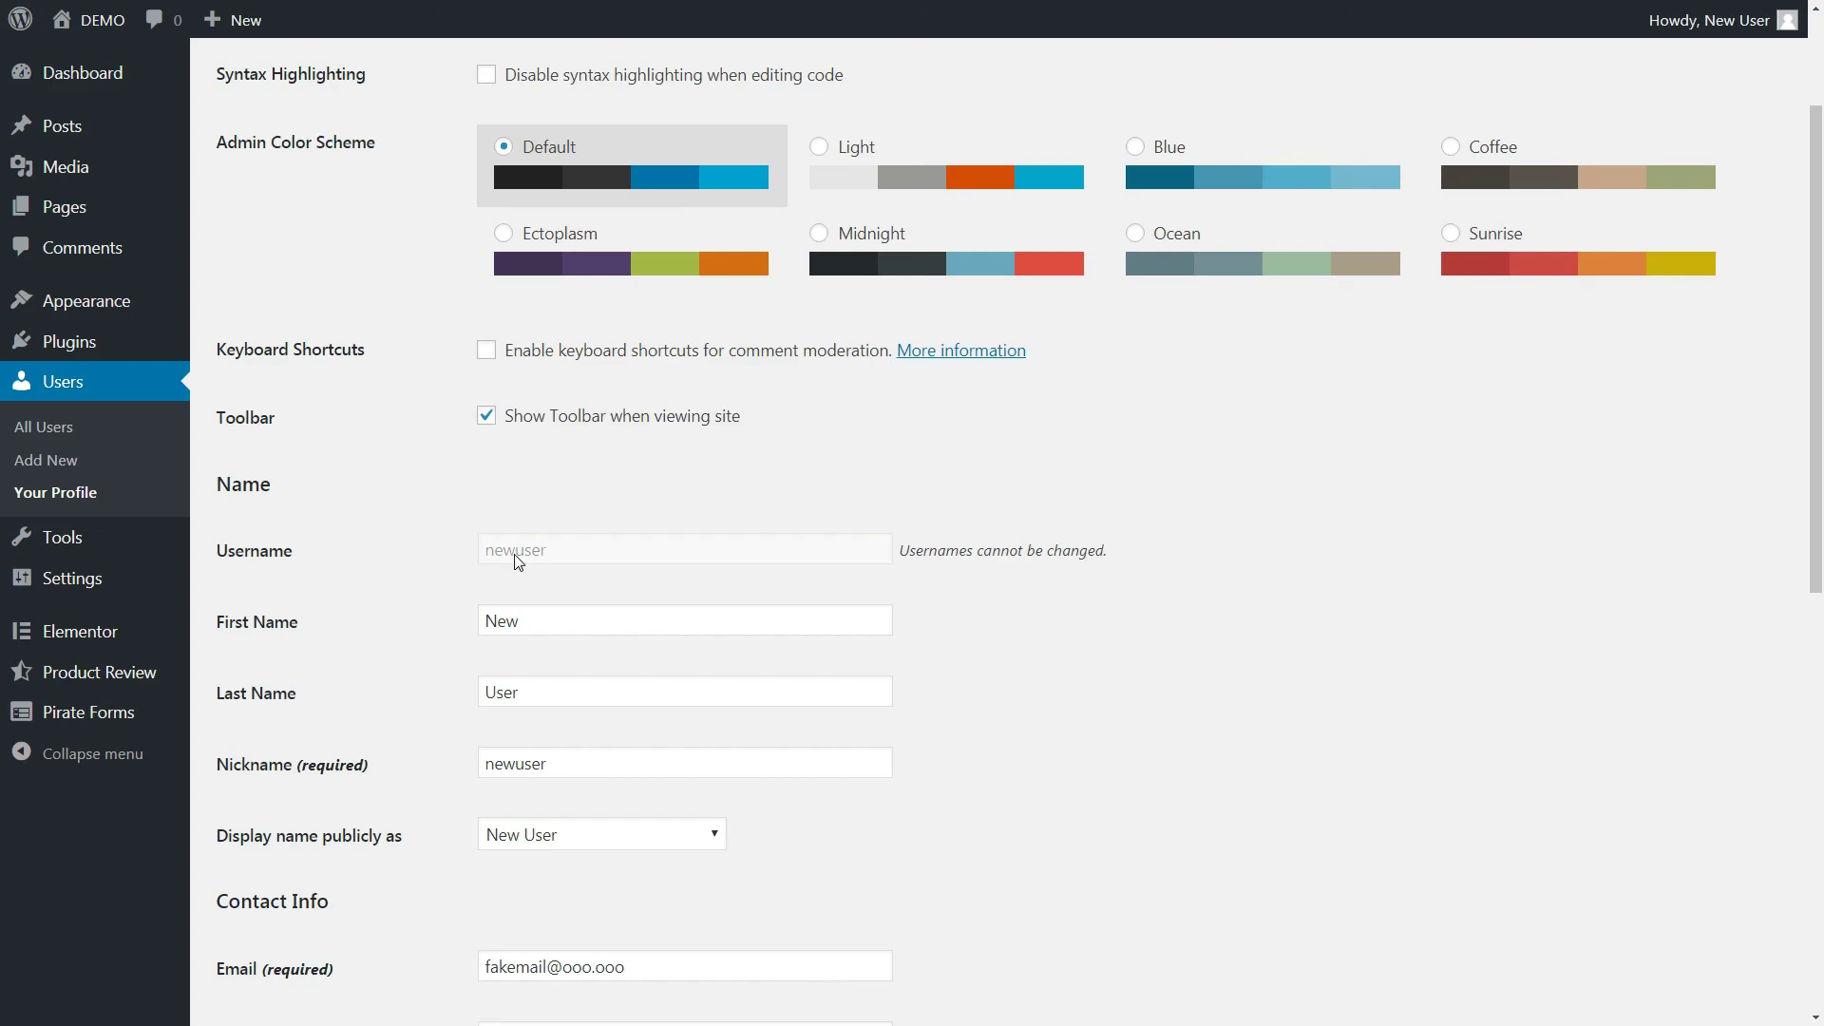
pyautogui.scroll(-3, 515, 562)
pyautogui.scroll(-2, 555, 555)
pyautogui.moveTo(664, 304); pyautogui.dragTo(401, 303)
pyautogui.scroll(-2, 428, 327)
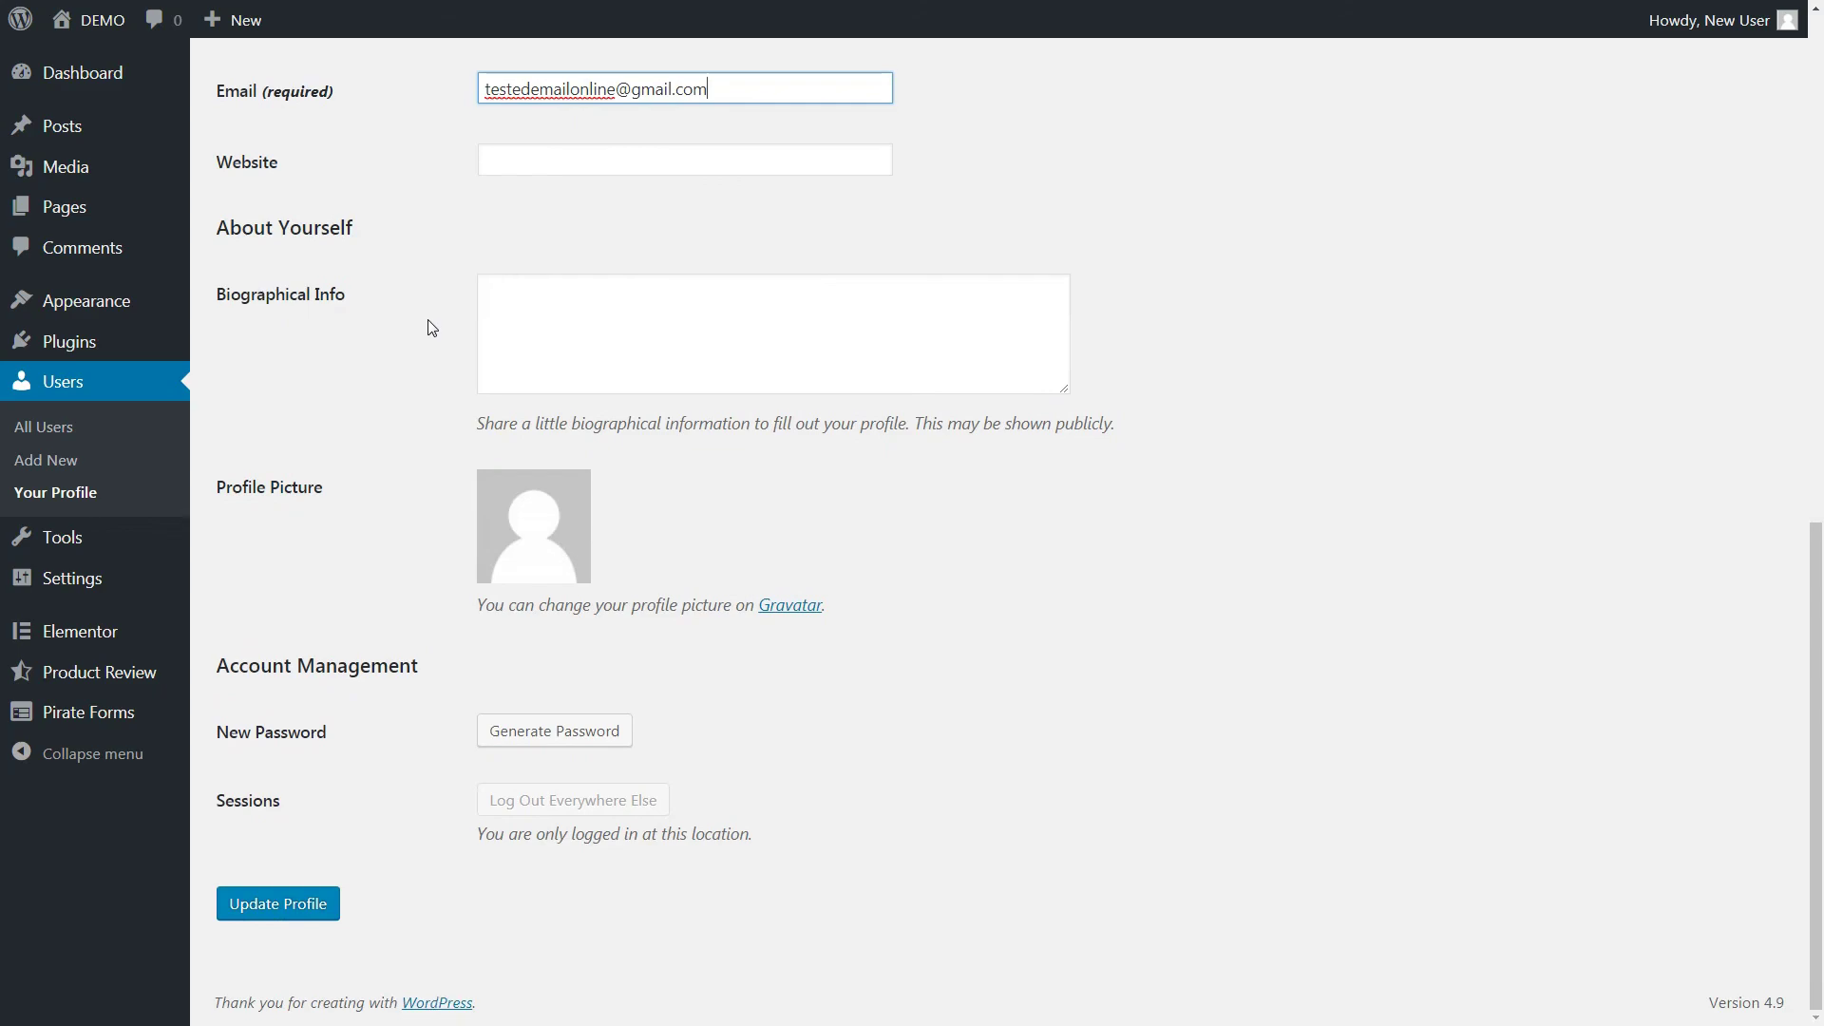
pyautogui.click(281, 912)
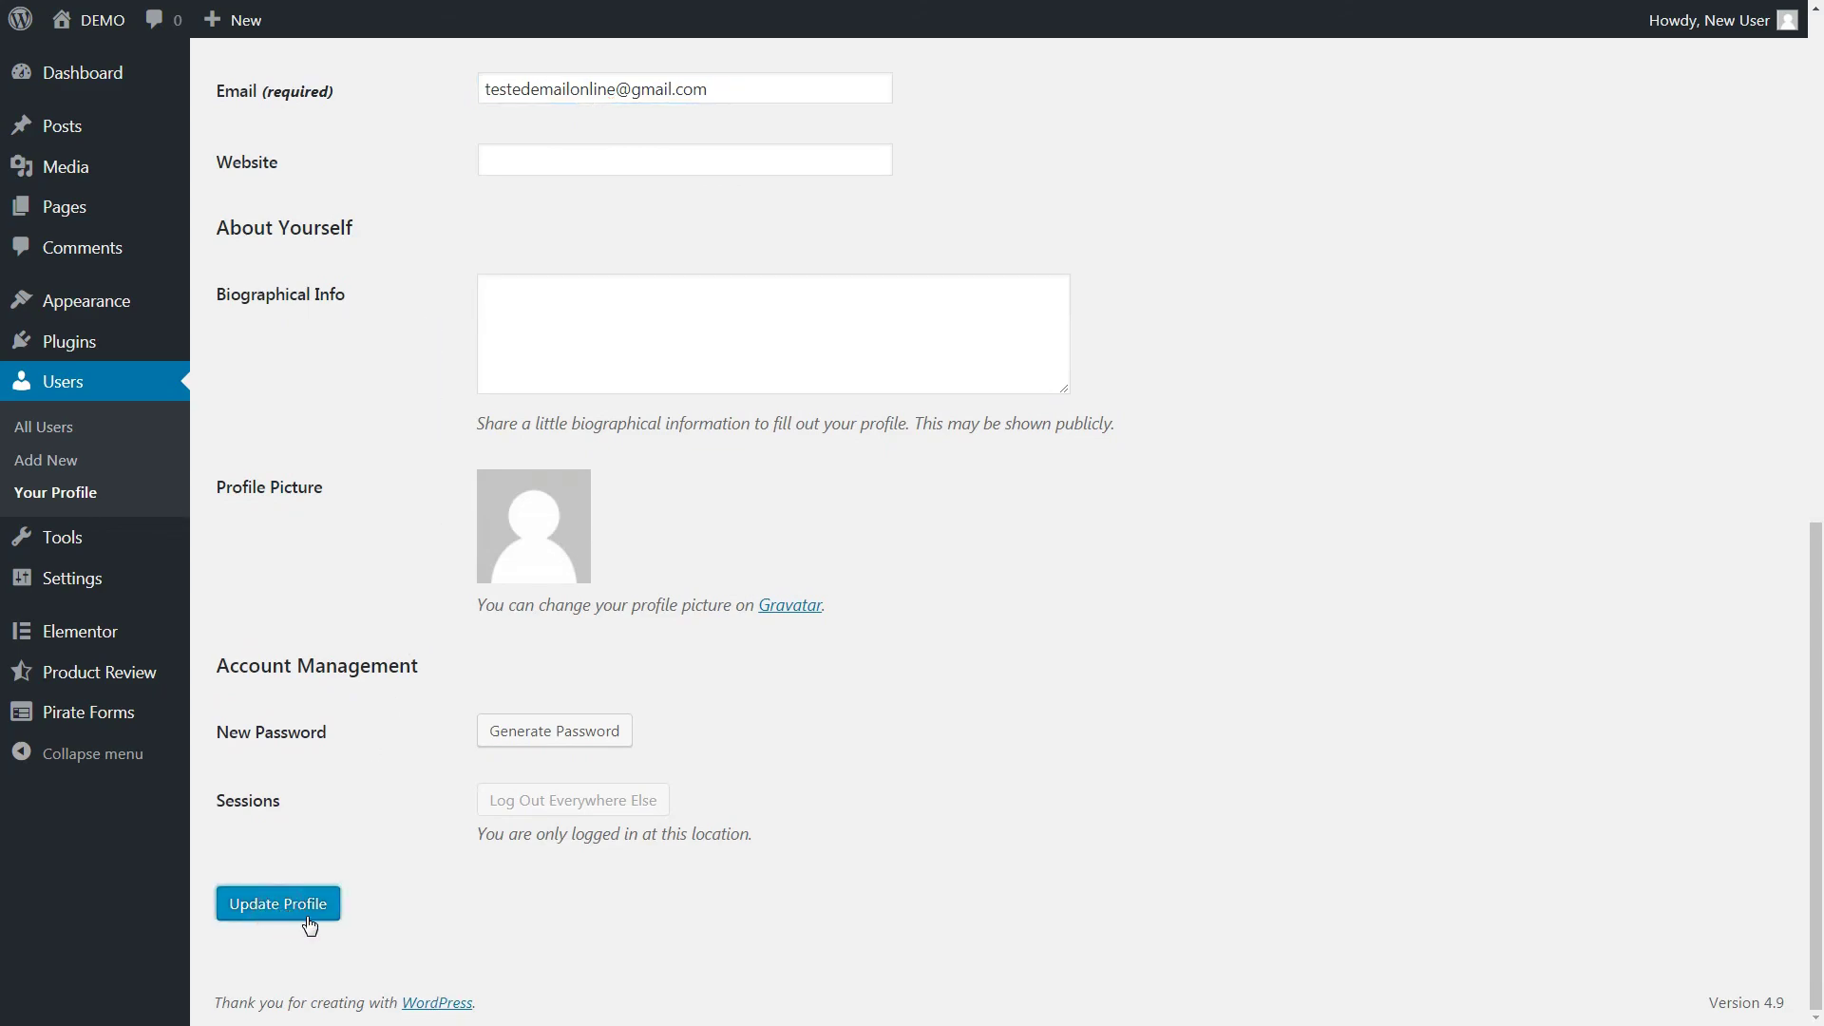
pyautogui.moveTo(1710, 20)
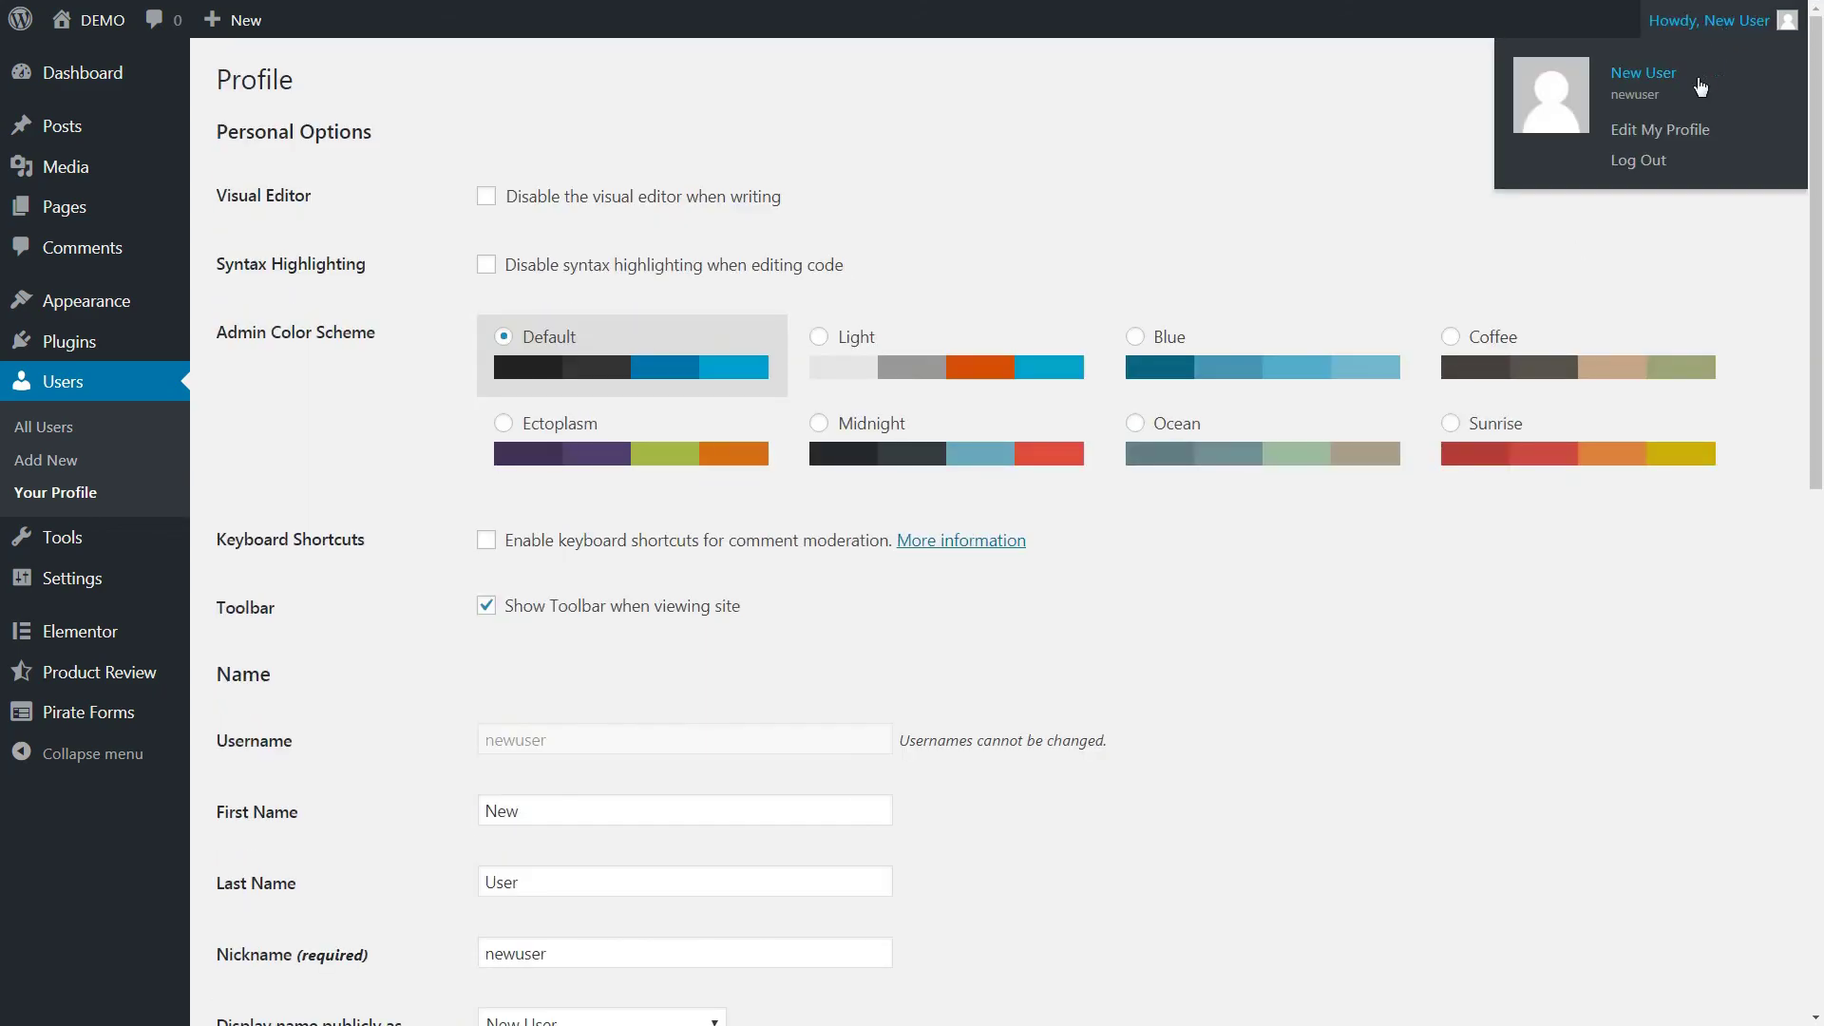
# - Log newuser out through the Howdy account menu
pyautogui.click(1639, 162)
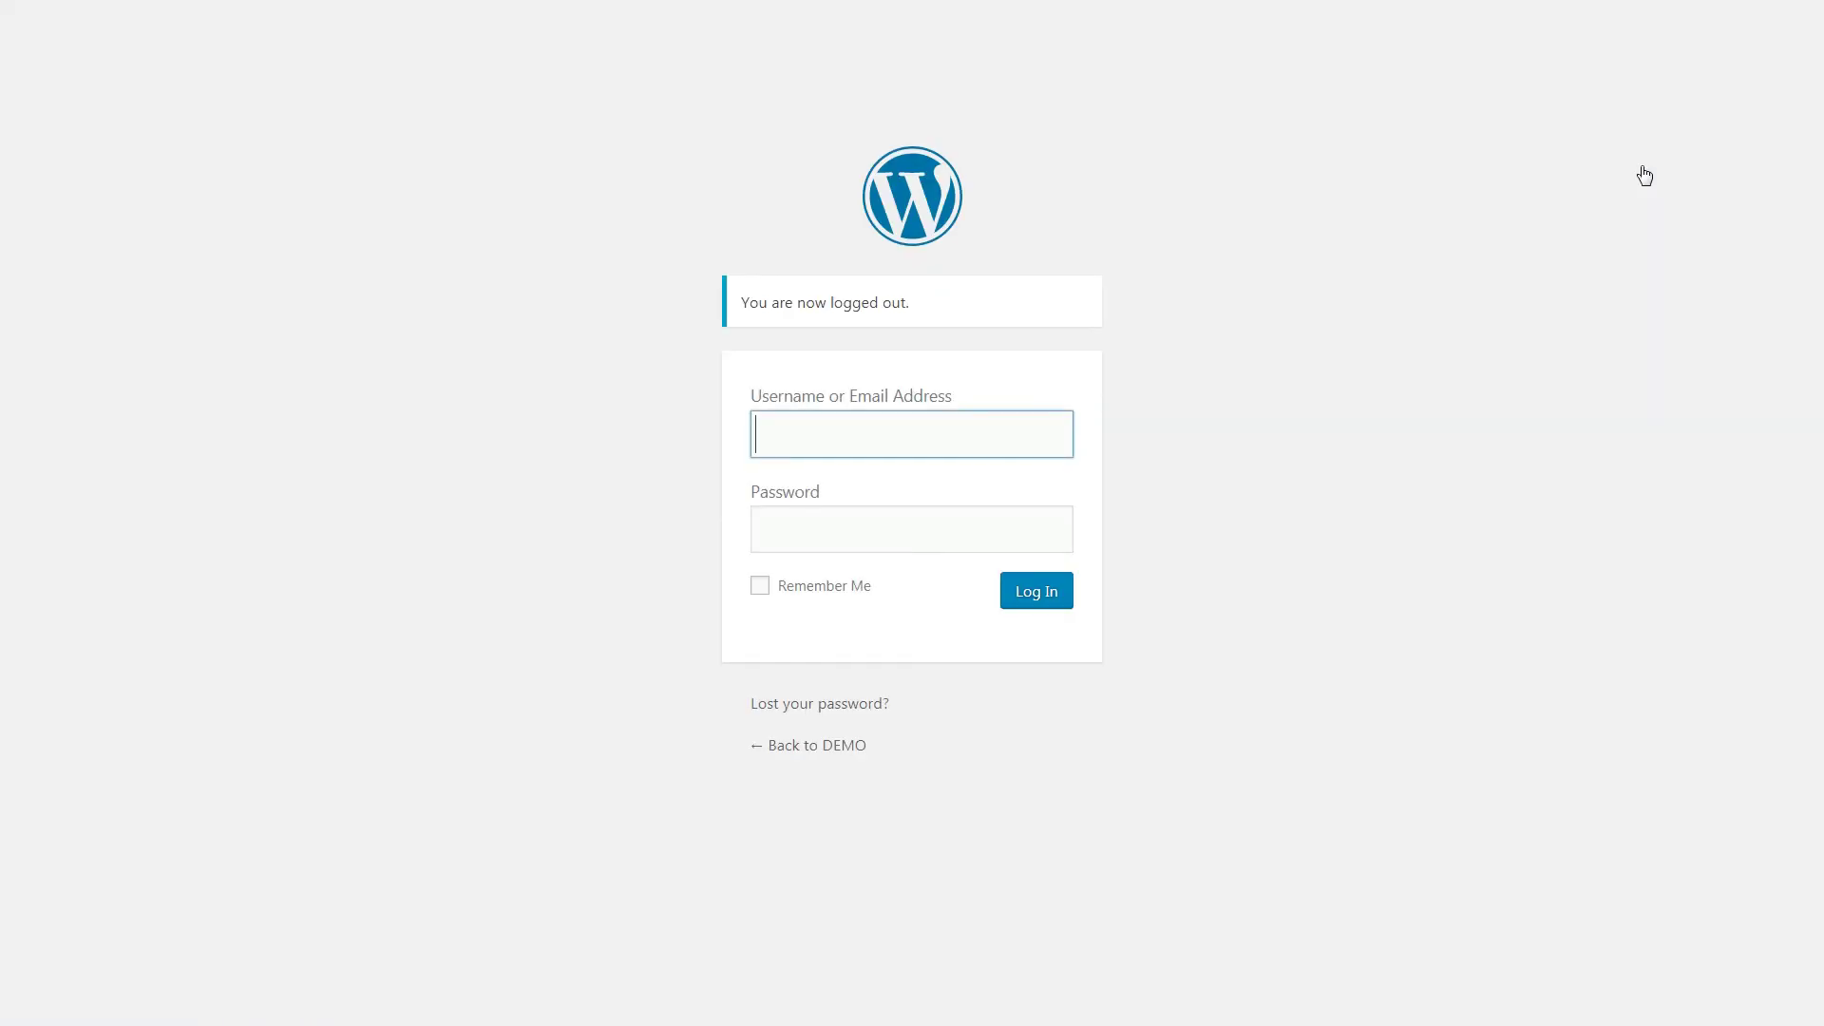
pyautogui.write('newuser')
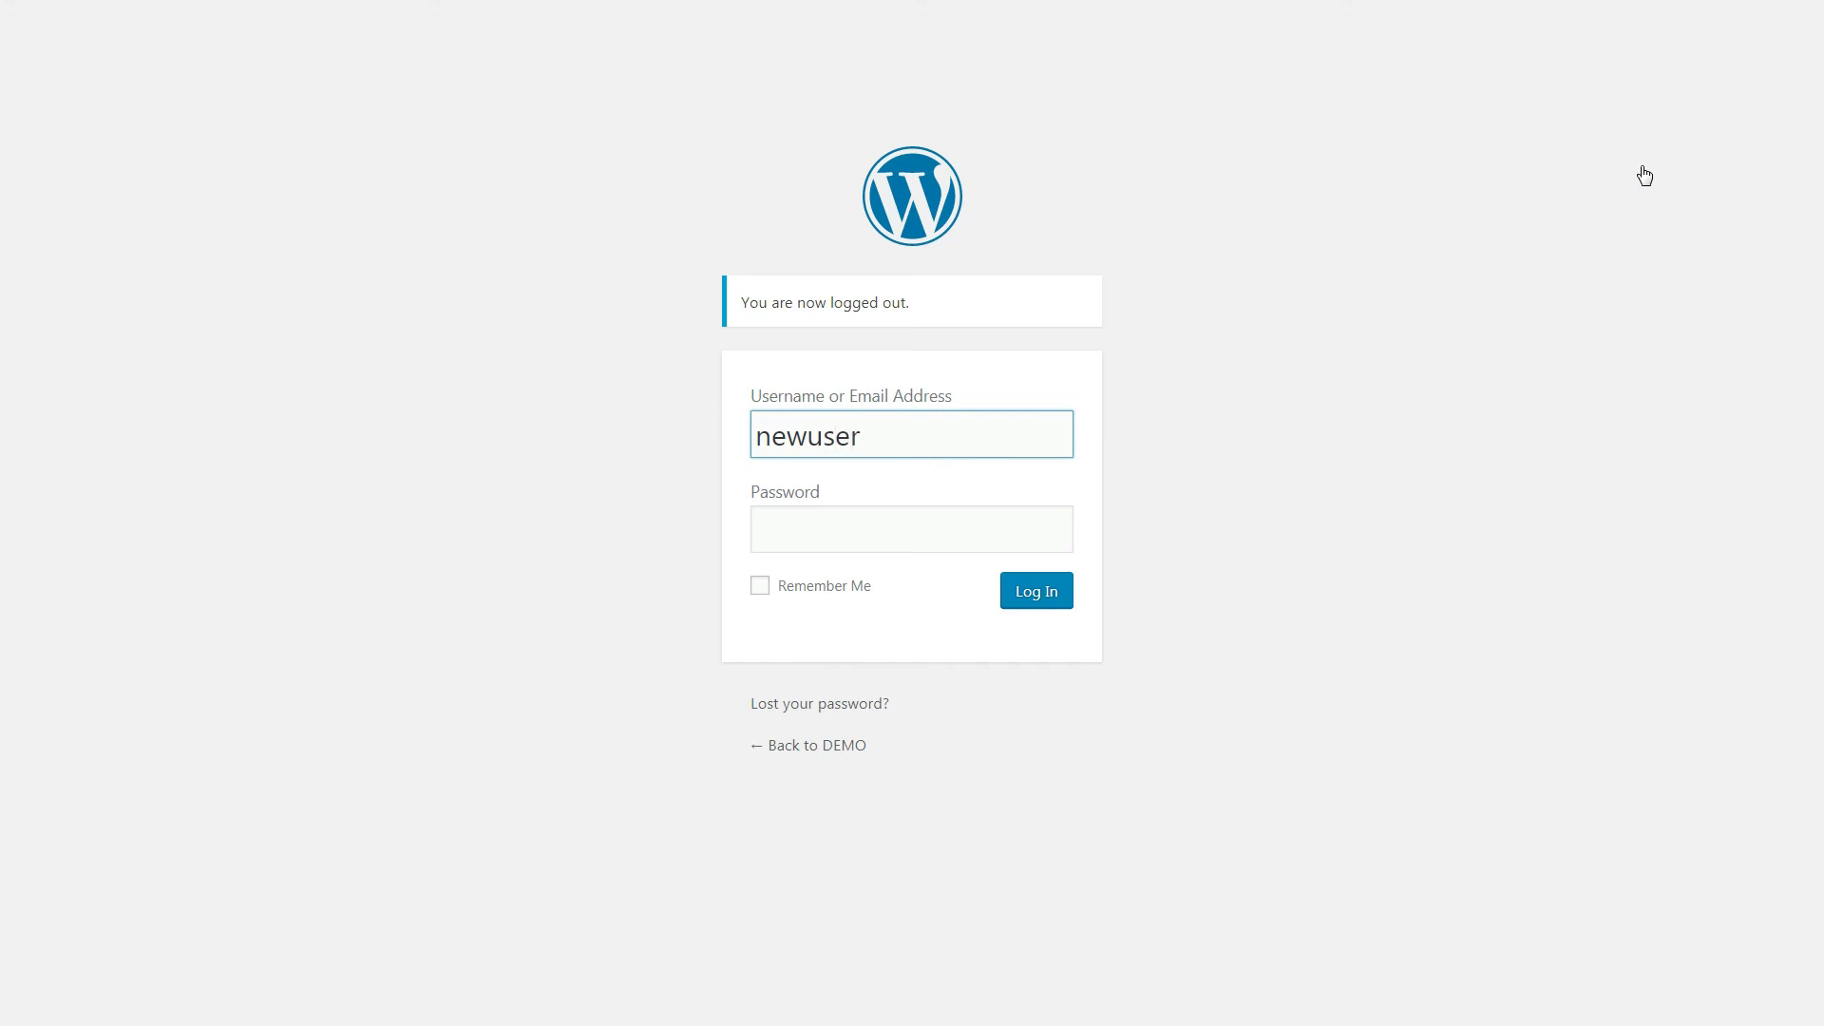